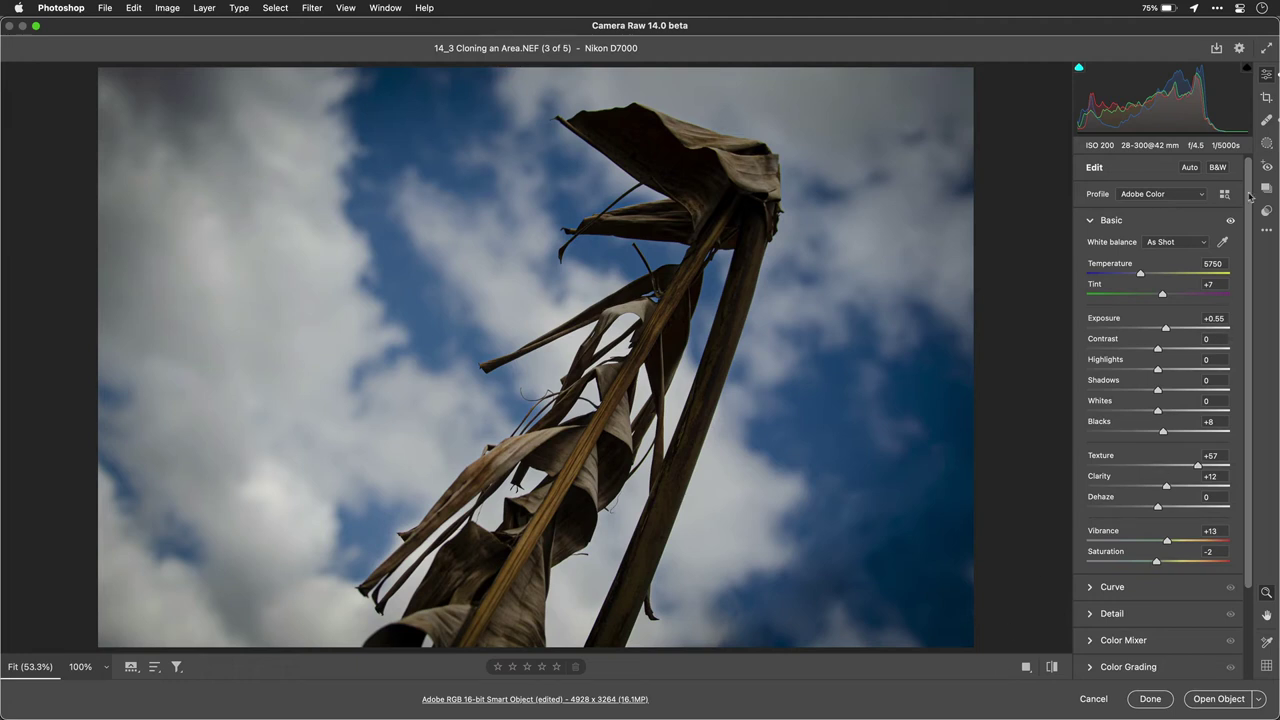
# Step: Open the Masking panel to show the Create New Mask options for the corn photo
pyautogui.click(1266, 145)
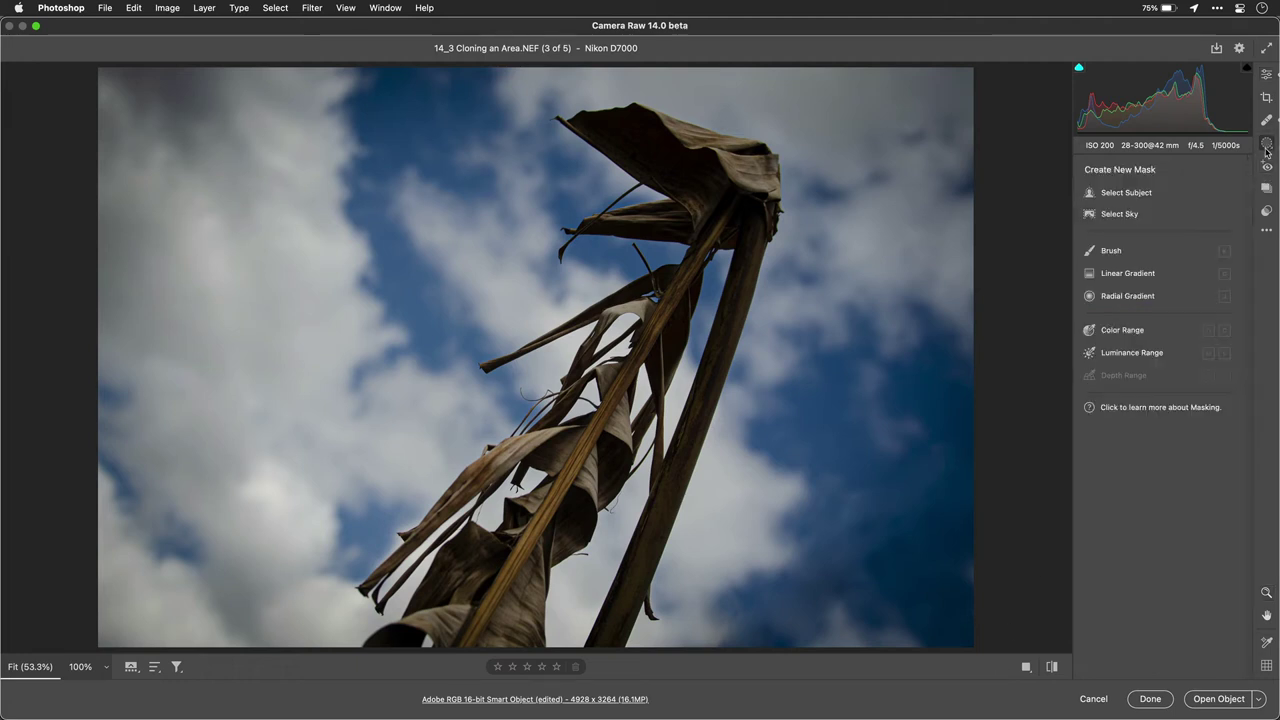
# Step: Generate Mask 1 with an automatic Select Sky component, Sky 1
pyautogui.click(1136, 216)
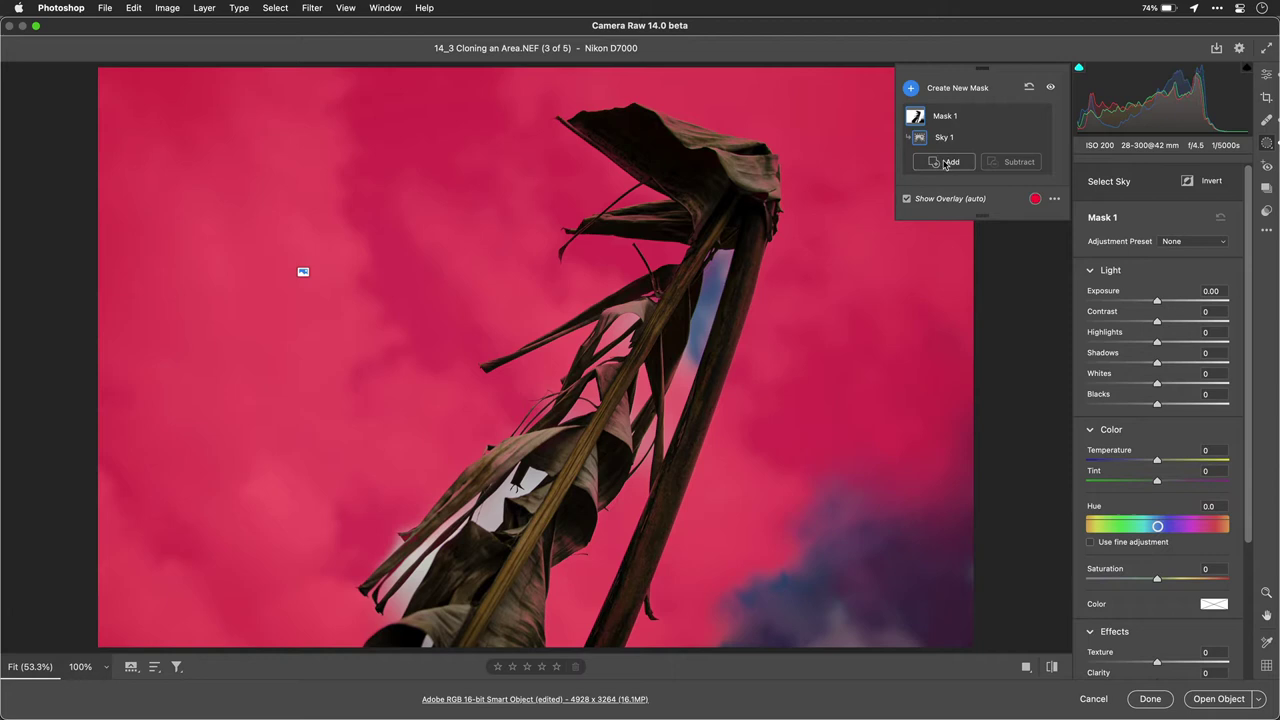
# Step: Add a Color Range to Mask 1, sampled from the blue sky and a gap between the leaves
pyautogui.click(945, 162)
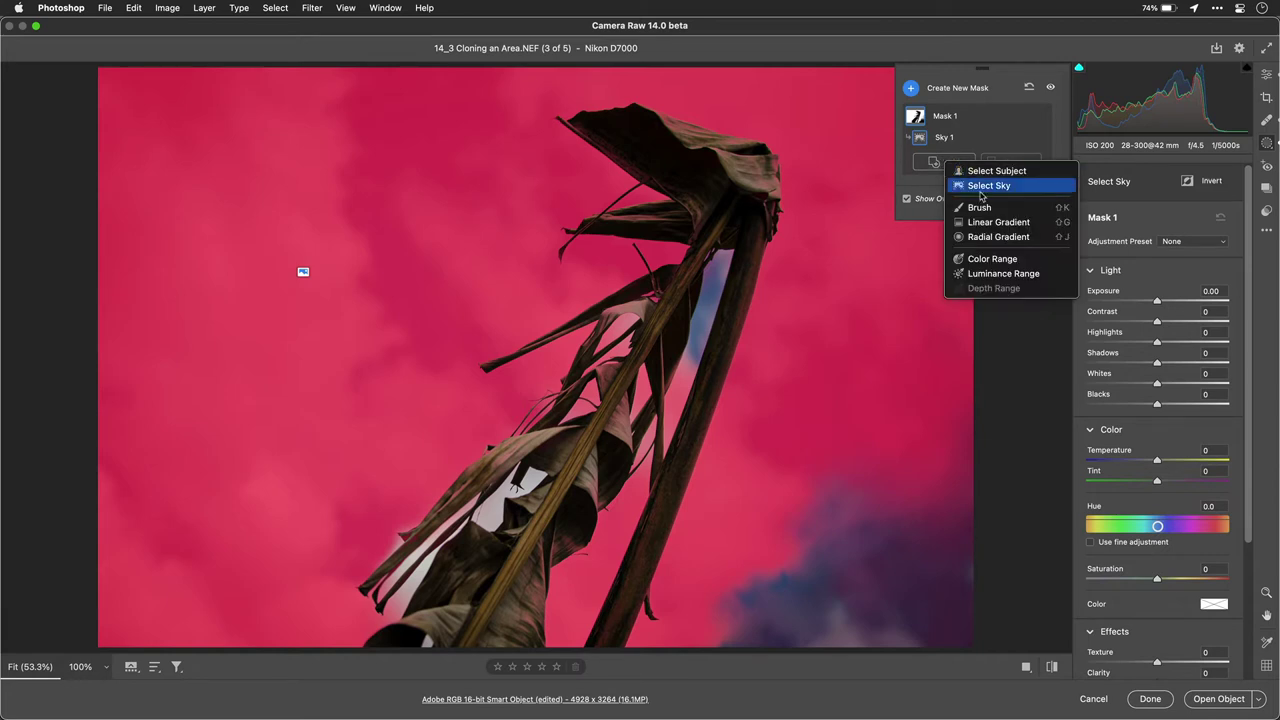
pyautogui.click(1006, 266)
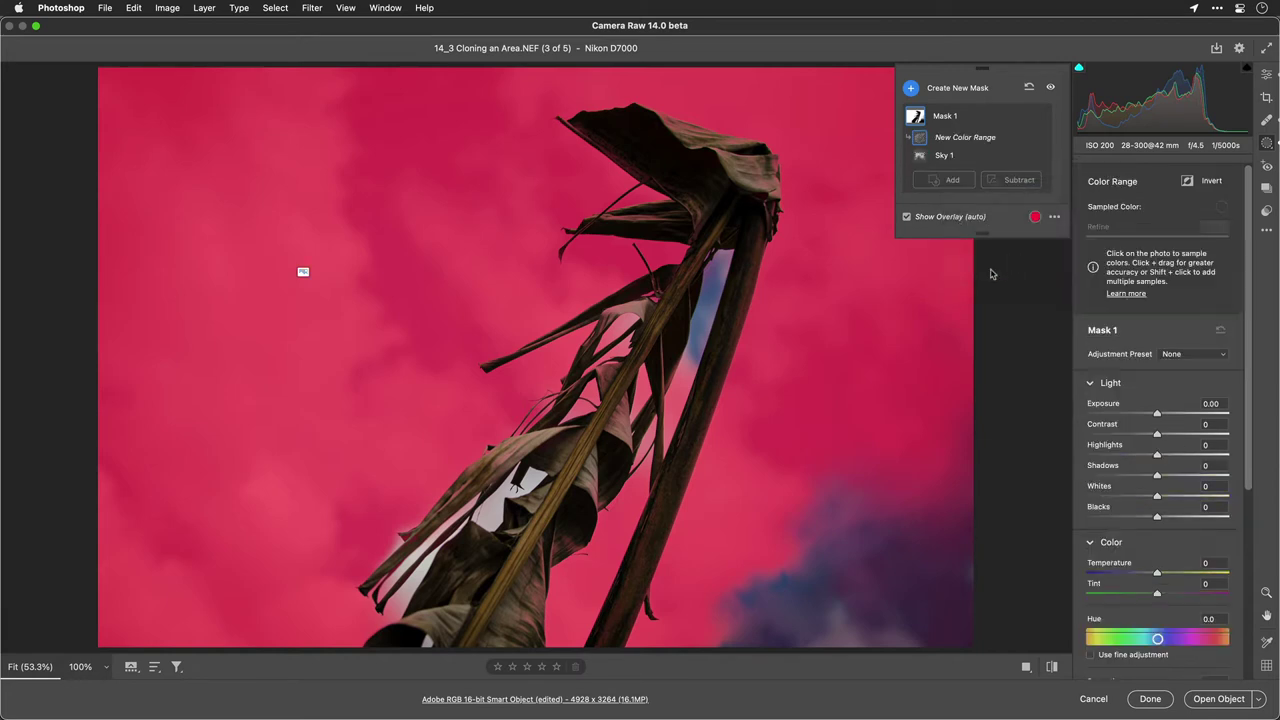
pyautogui.click(709, 311)
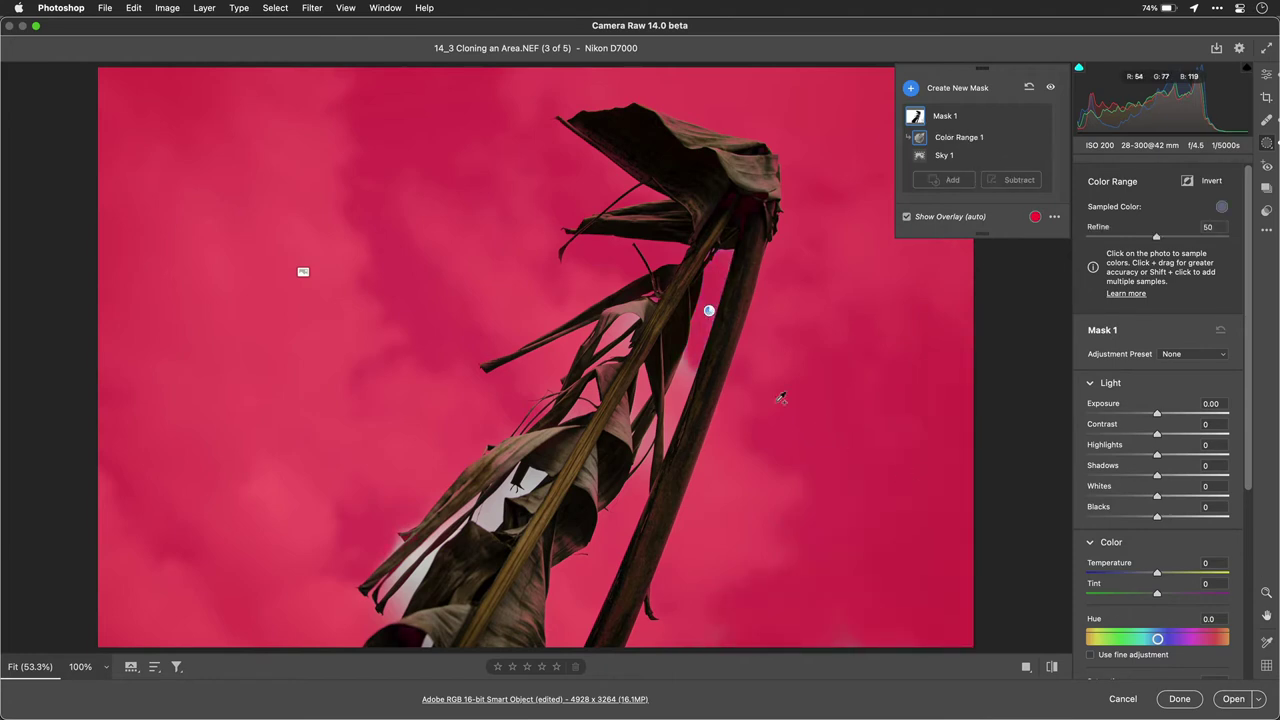
pyautogui.keyDown('shift'); pyautogui.click(692, 363); pyautogui.keyUp('shift')
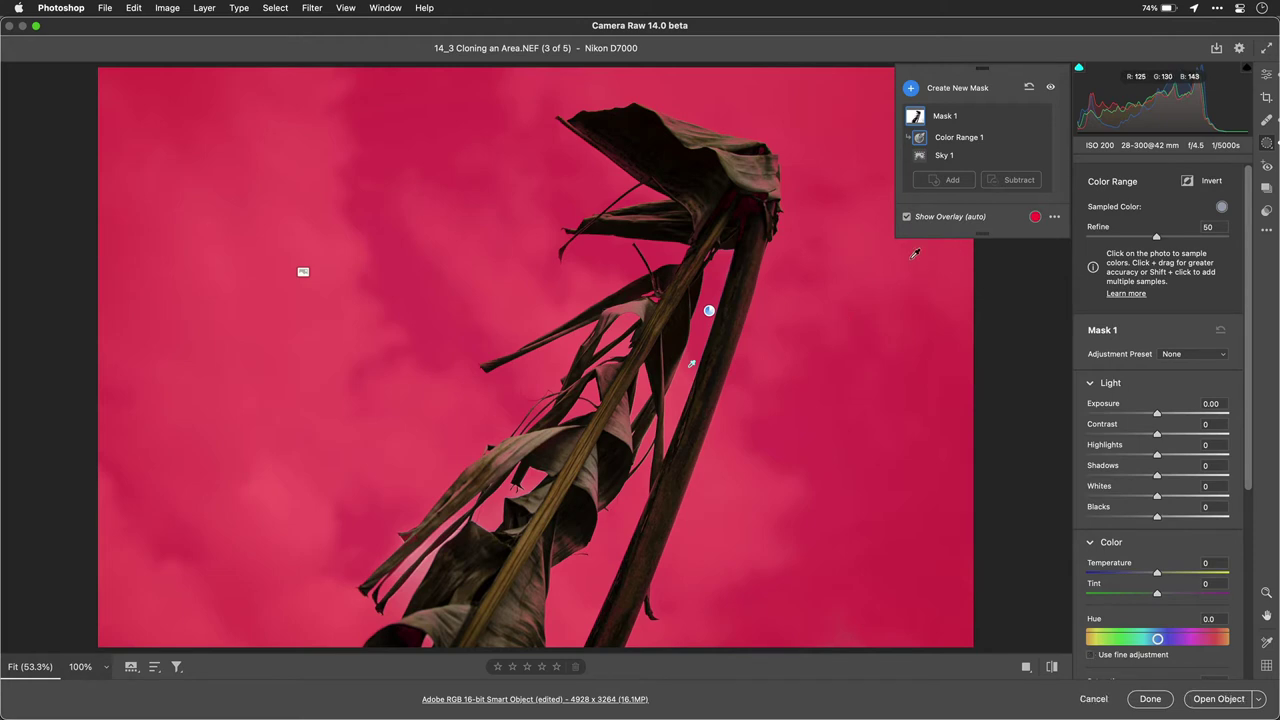
# Step: Subtract a Color Range from Mask 1, sampled from the leaf tip and another leaf area
pyautogui.click(1005, 182)
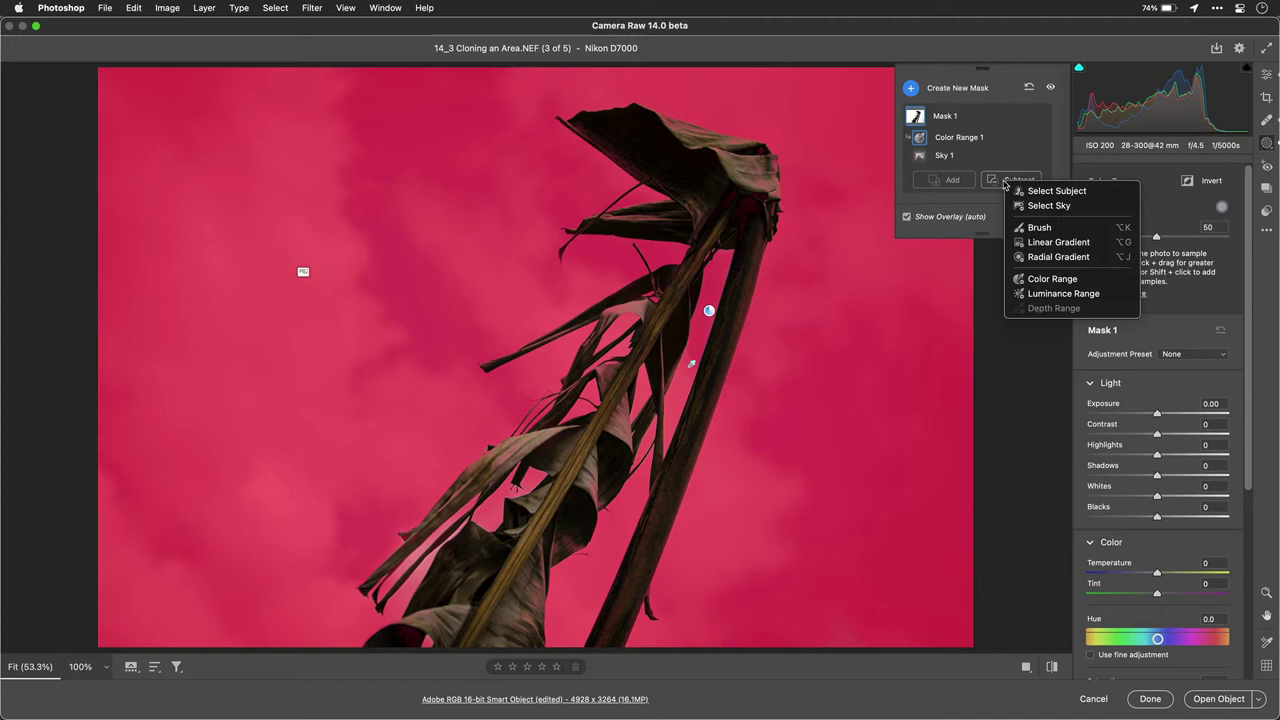
pyautogui.click(1048, 278)
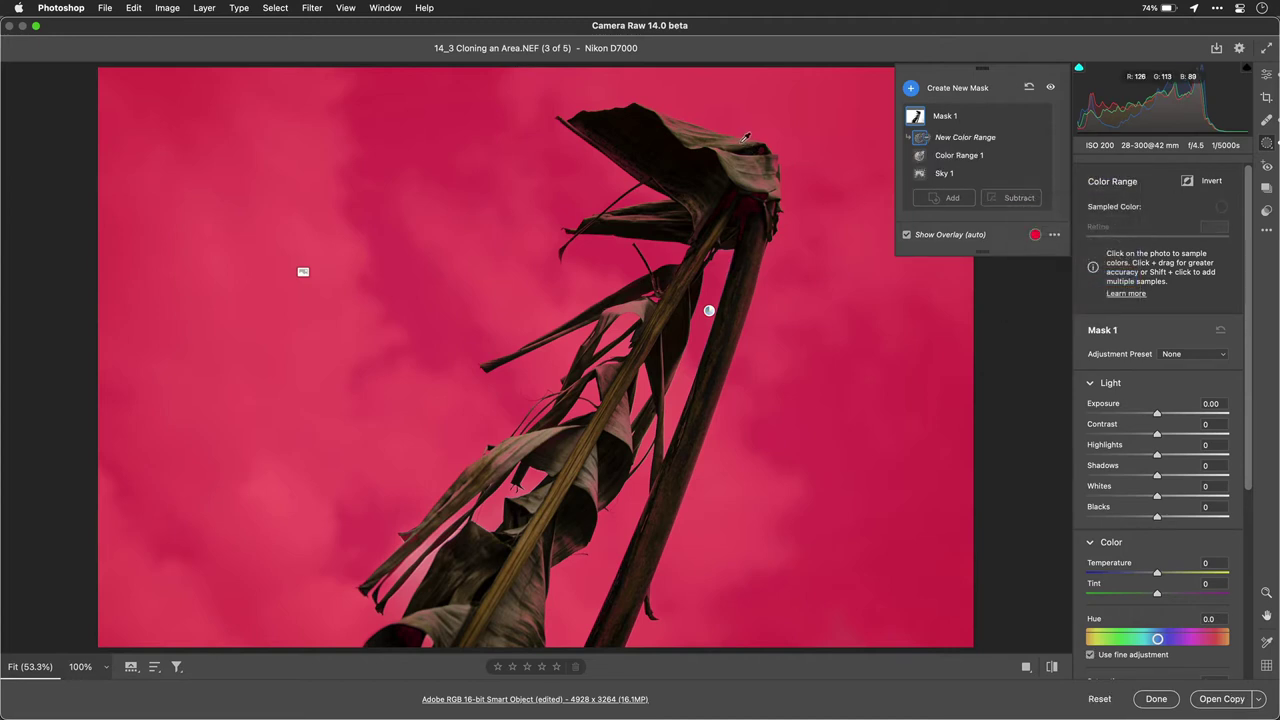
pyautogui.click(770, 165)
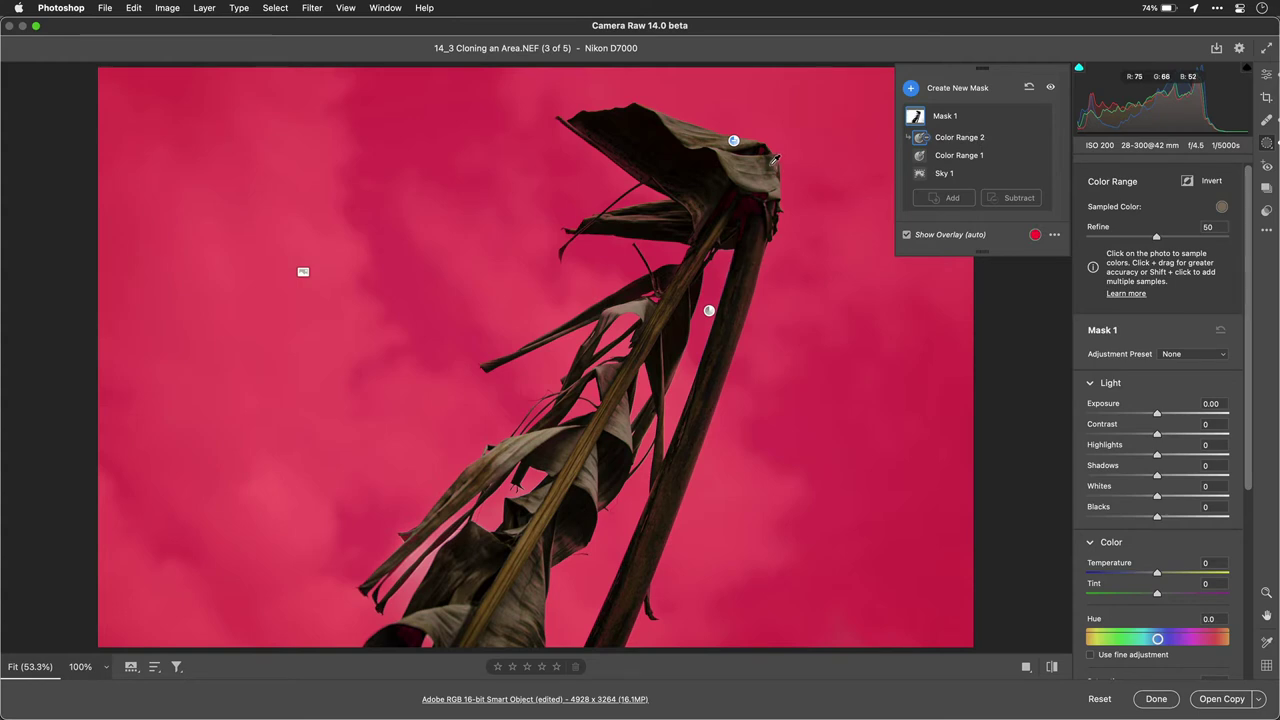
pyautogui.press('alt')
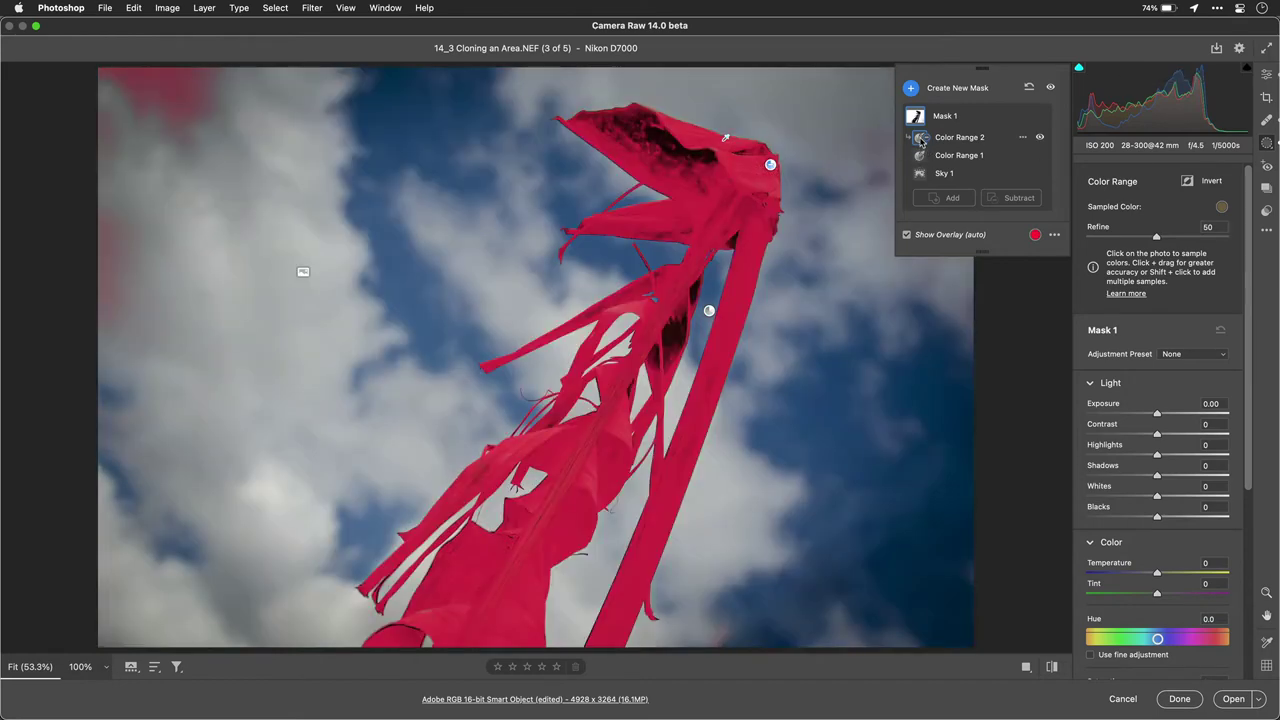
pyautogui.press('shift')
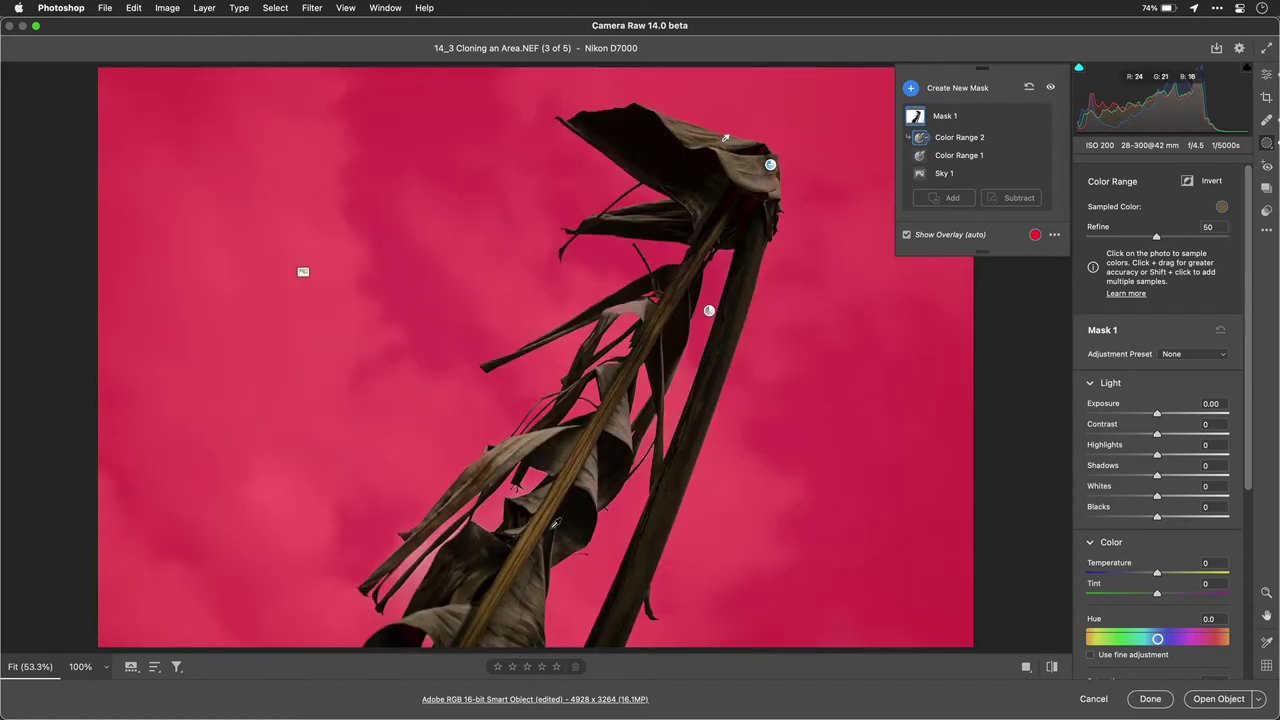
pyautogui.keyDown('shift'); pyautogui.click(552, 455); pyautogui.keyUp('shift')
# Step: Rename Mask 1 to 'Sky' and turn off the red mask overlay
pyautogui.click(1022, 117)
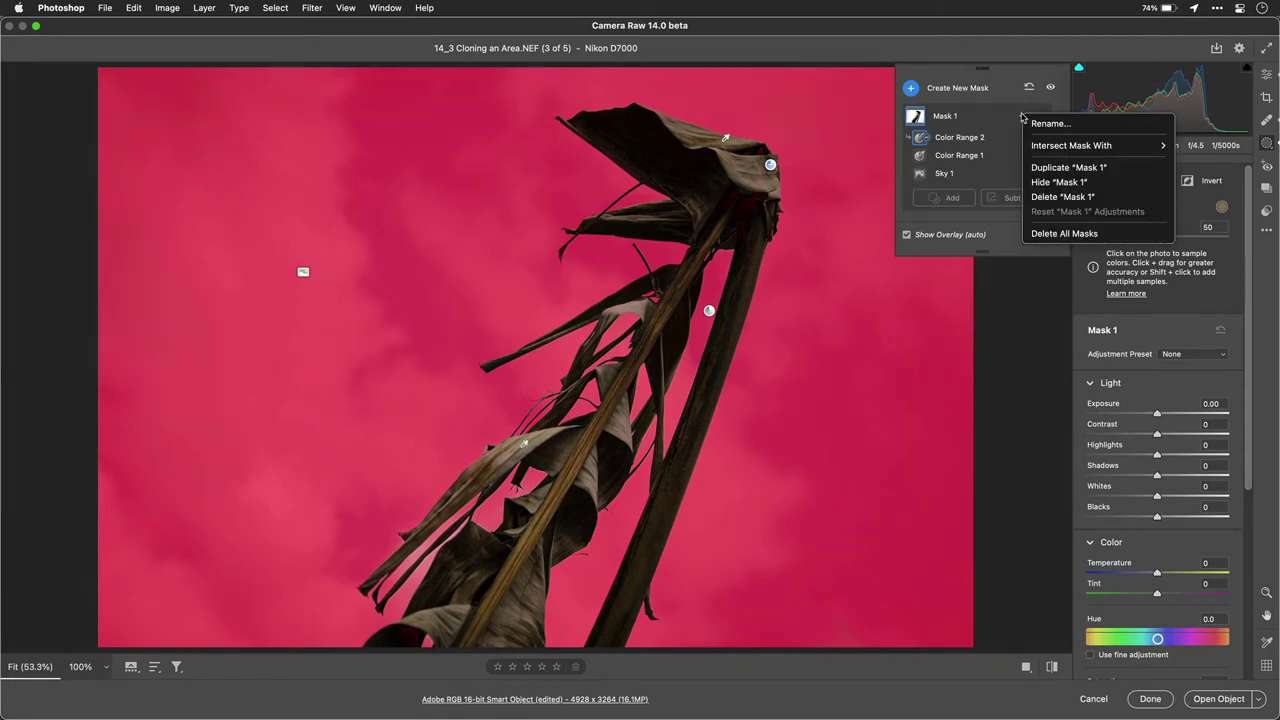
pyautogui.click(1034, 124)
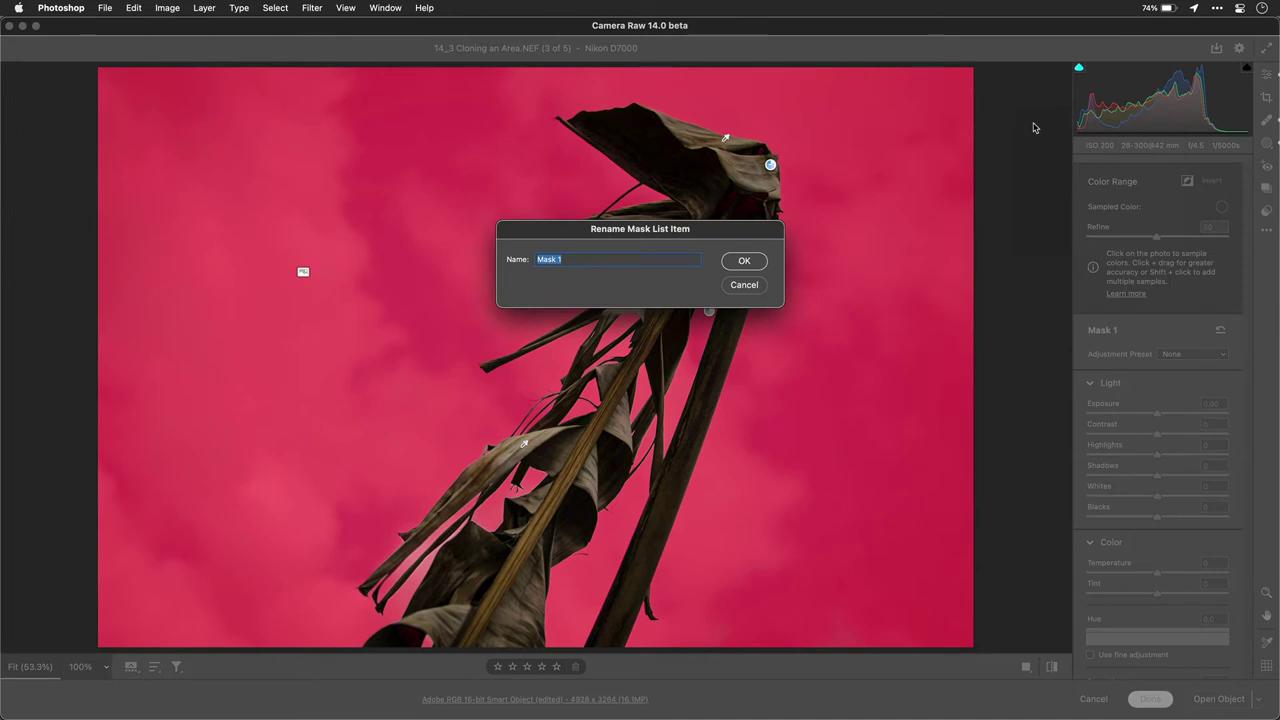
pyautogui.write('Sky')
pyautogui.press('Return')
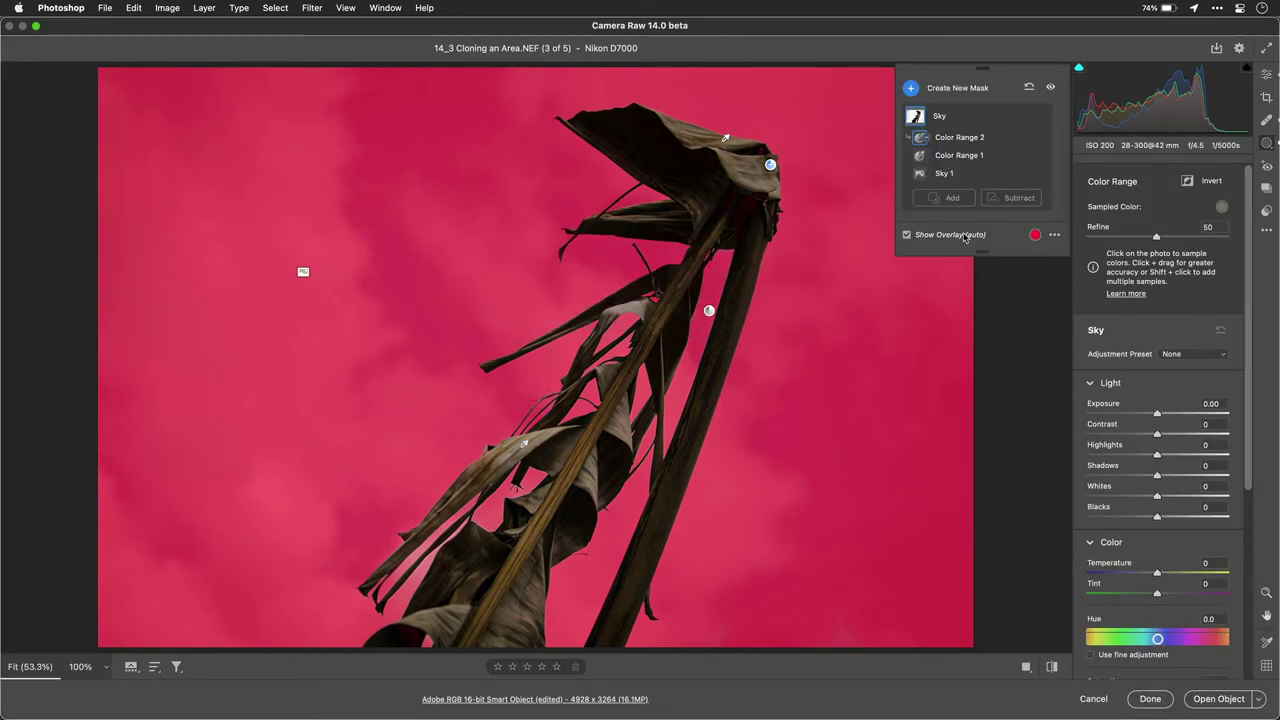
pyautogui.click(965, 236)
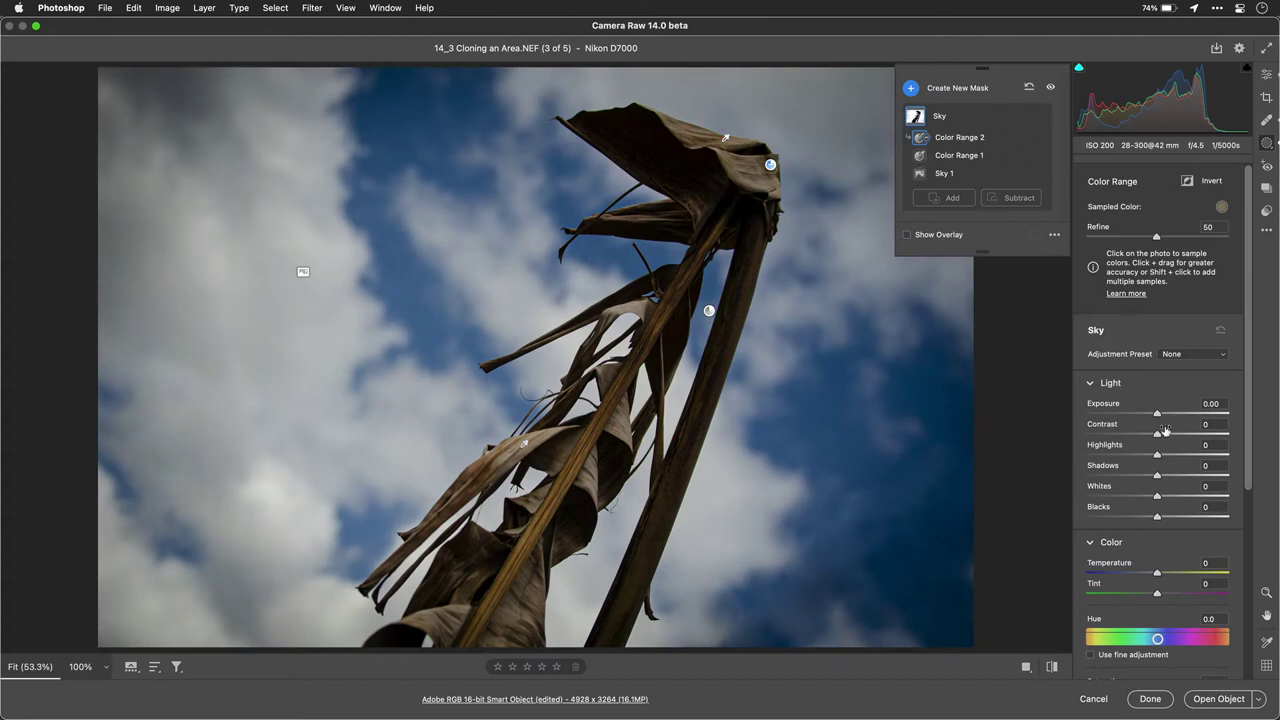
# Step: Set the Sky mask to Exposure +0.40, Contrast +35, Highlights -23, Shadows +20, Whites +37
pyautogui.moveTo(1159, 416); pyautogui.dragTo(1183, 442)
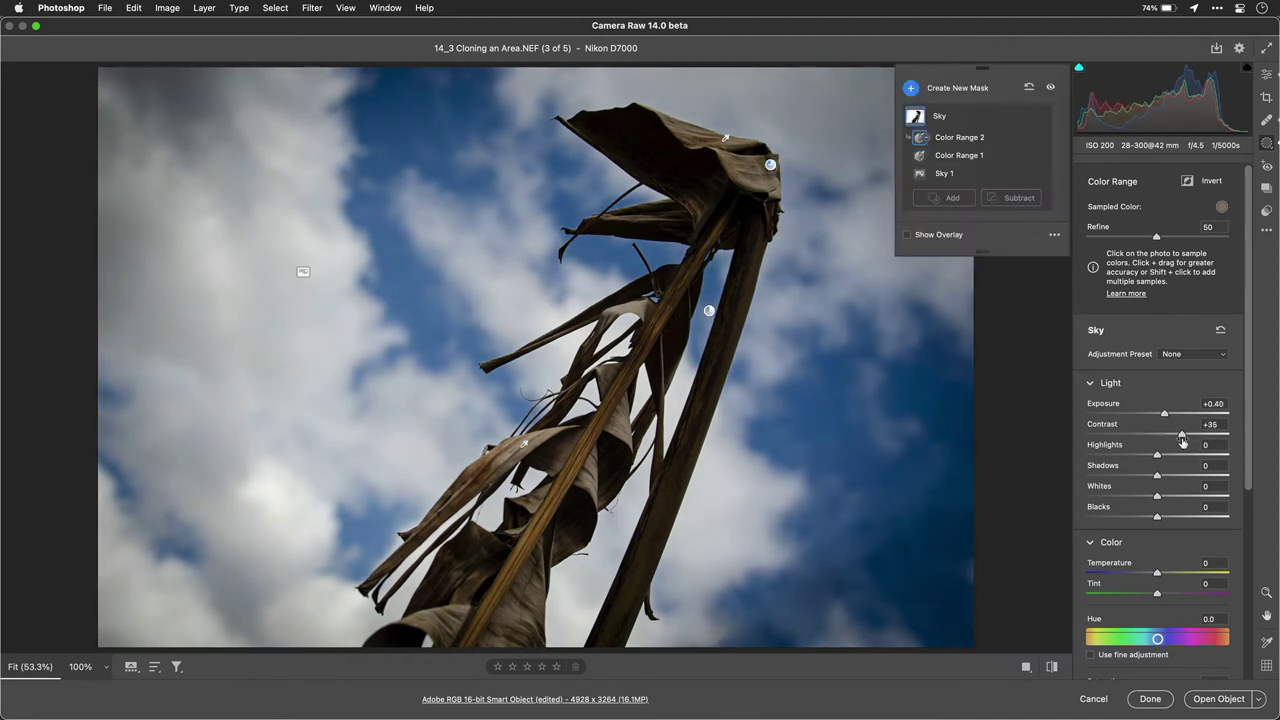
pyautogui.moveTo(1165, 498)
pyautogui.mouseDown()
pyautogui.moveTo(1183, 497)
pyautogui.moveTo(1155, 457)
pyautogui.moveTo(1130, 456)
pyautogui.moveTo(1173, 479)
pyautogui.mouseUp()
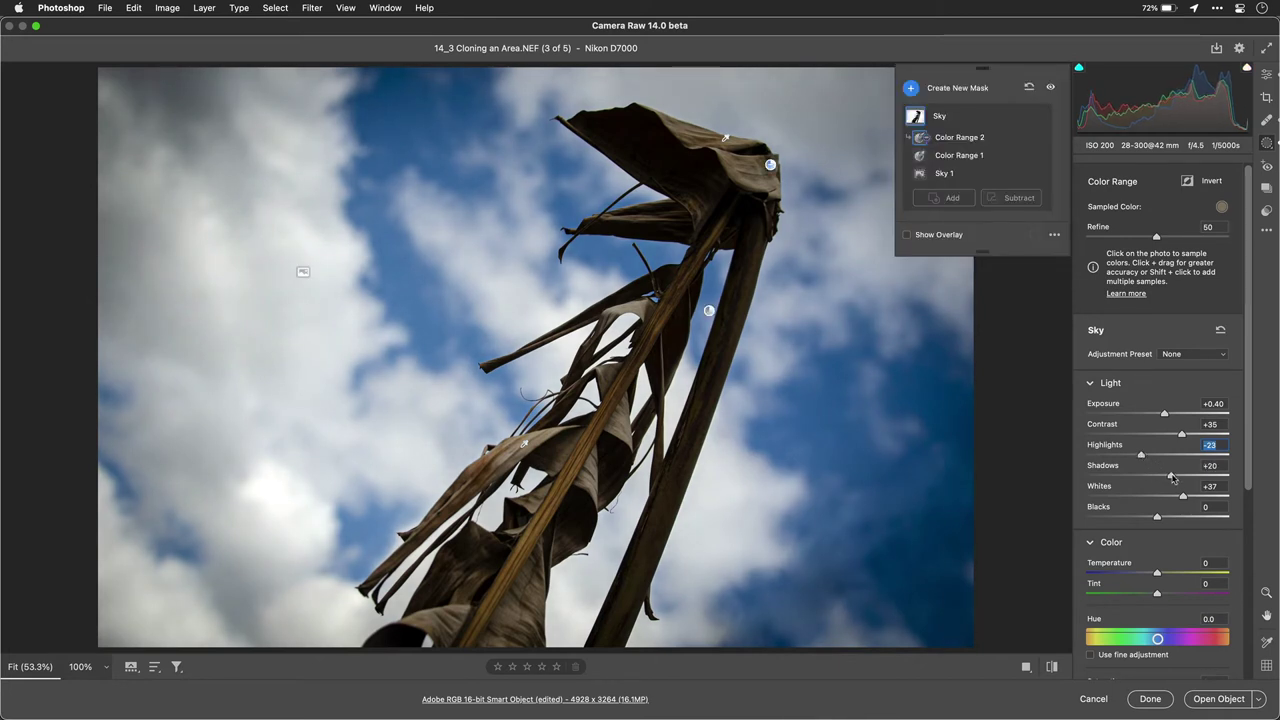
pyautogui.click(1022, 118)
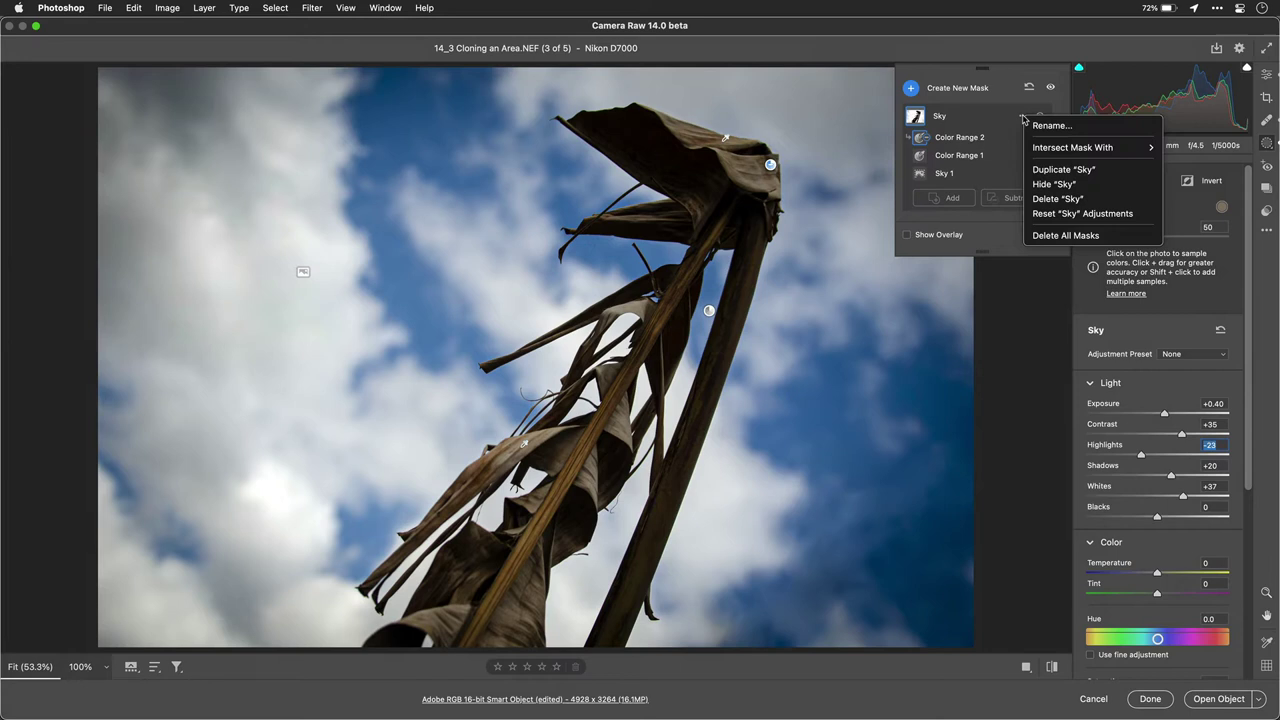
# Step: Duplicate Sky as Sky Copy, invert its Color Range 2, and inspect the other components
pyautogui.click(1036, 171)
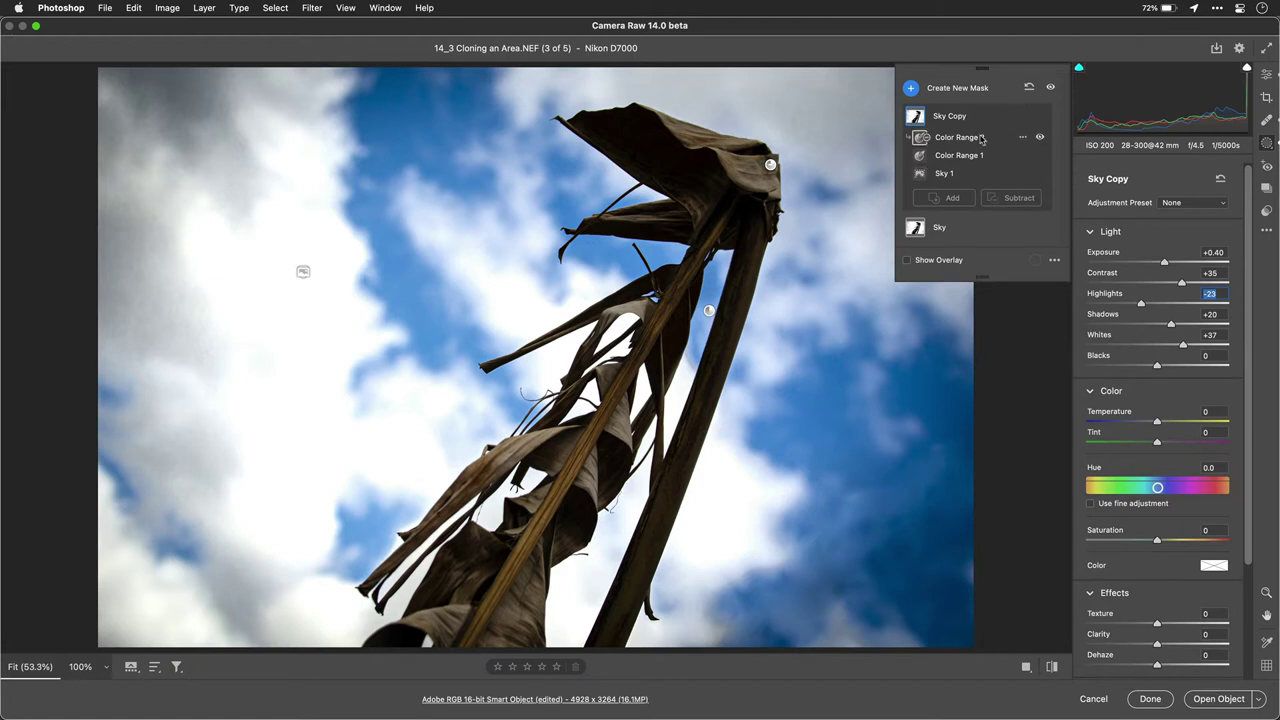
pyautogui.click(1022, 138)
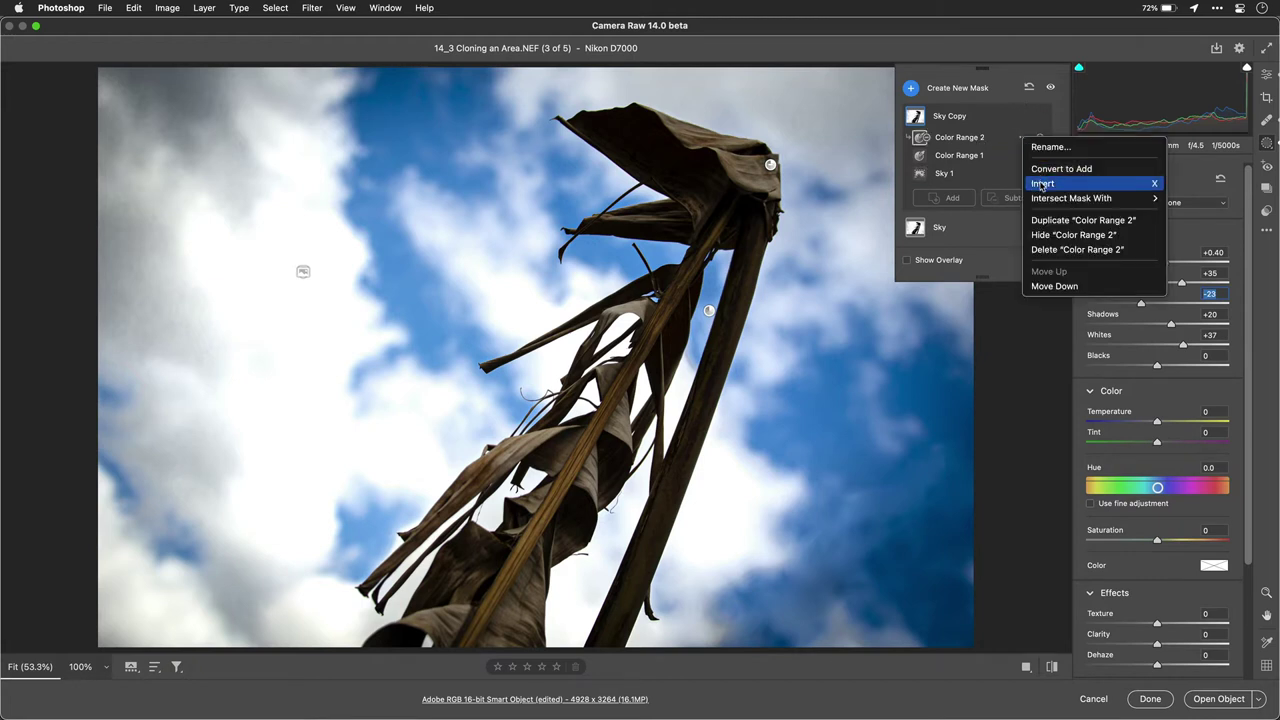
pyautogui.click(1017, 170)
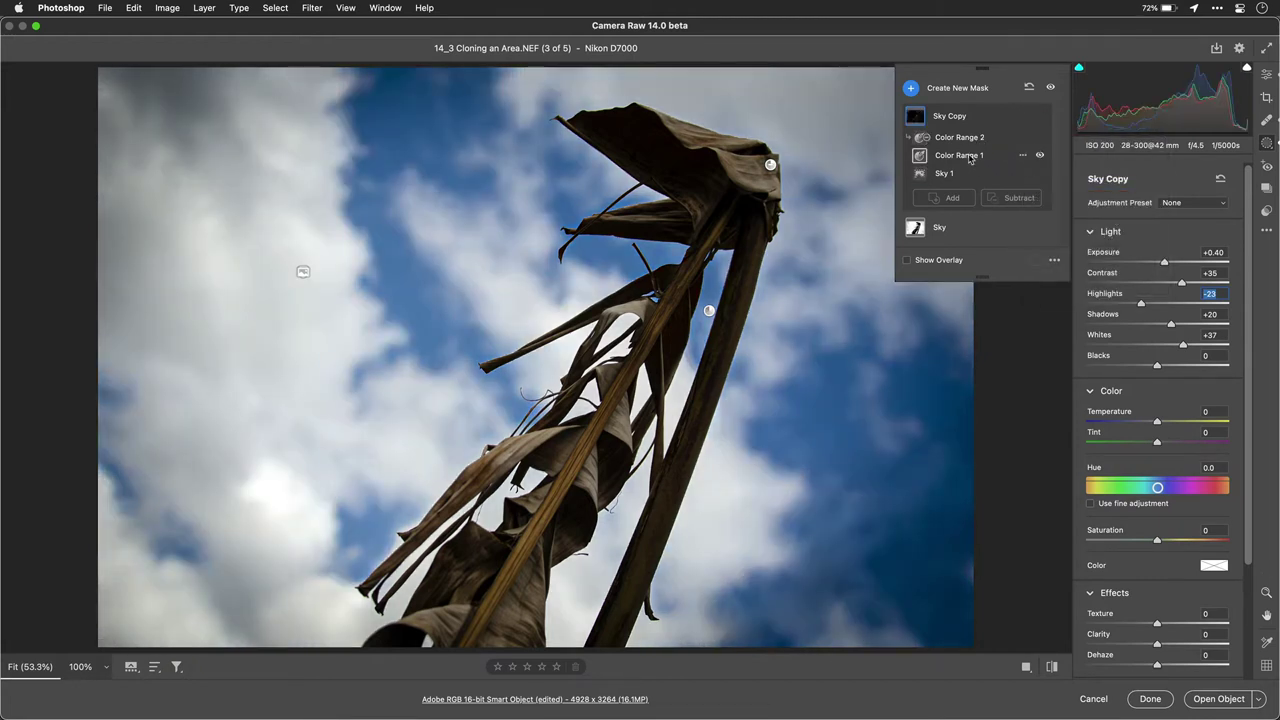
pyautogui.click(969, 156)
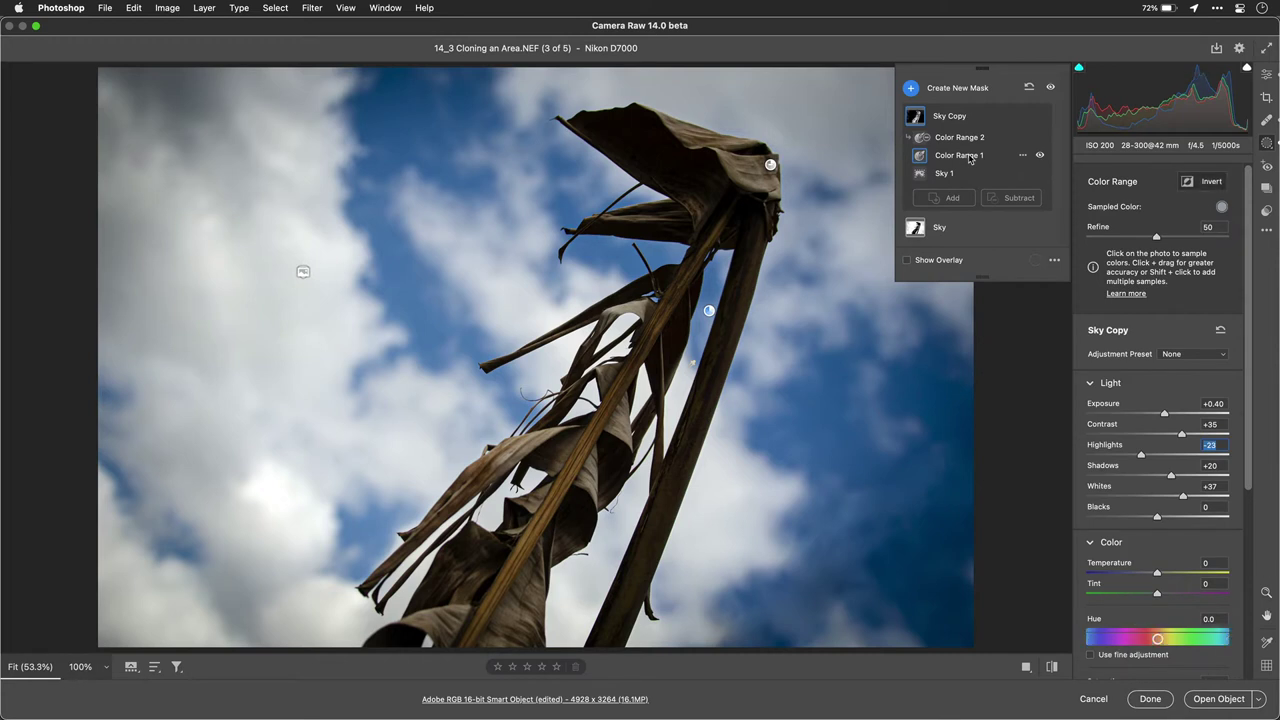
pyautogui.click(946, 174)
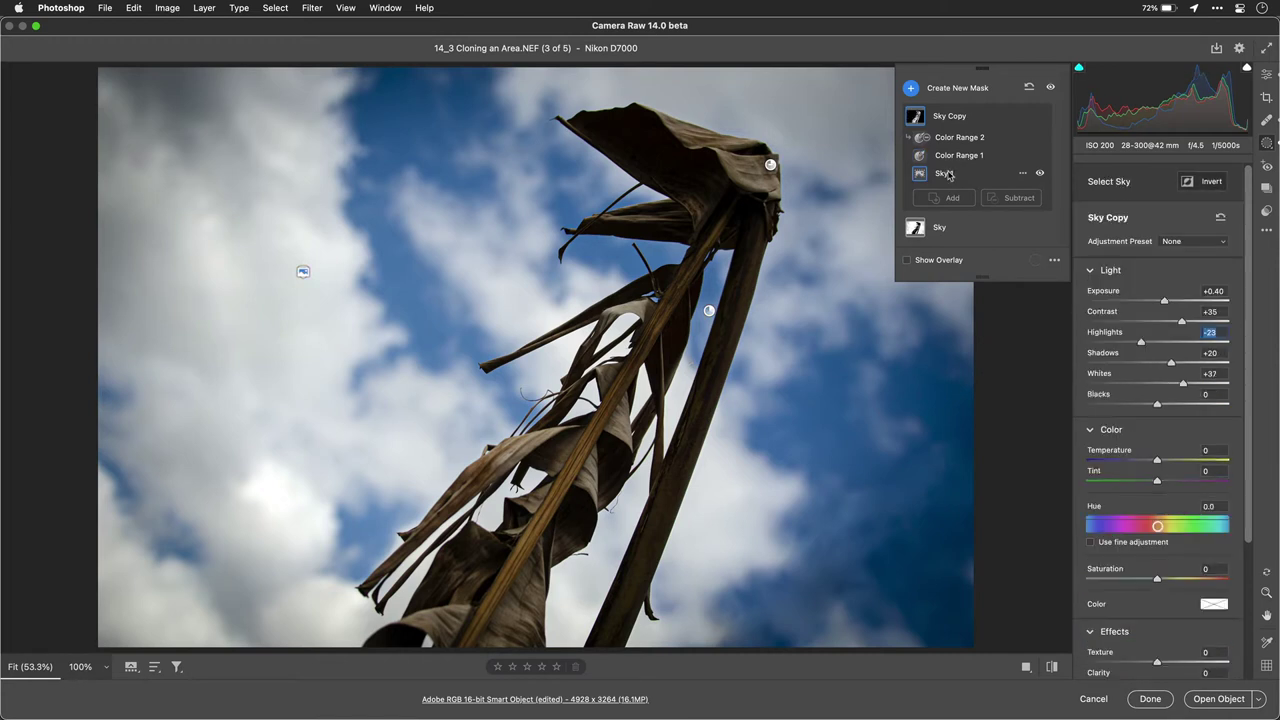
pyautogui.moveTo(921, 121)
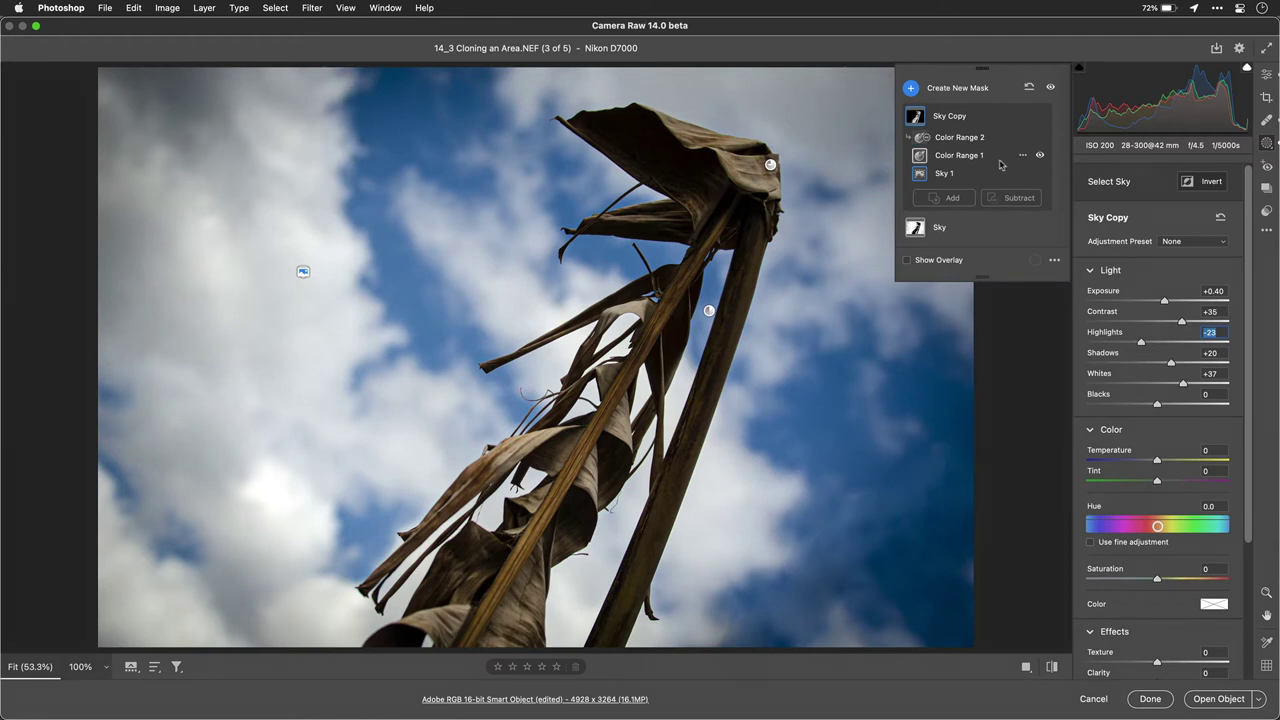
# Step: Add Color Range 3 to Sky Copy, sampled from the dried corn leaves, with the overlay shown
pyautogui.click(958, 197)
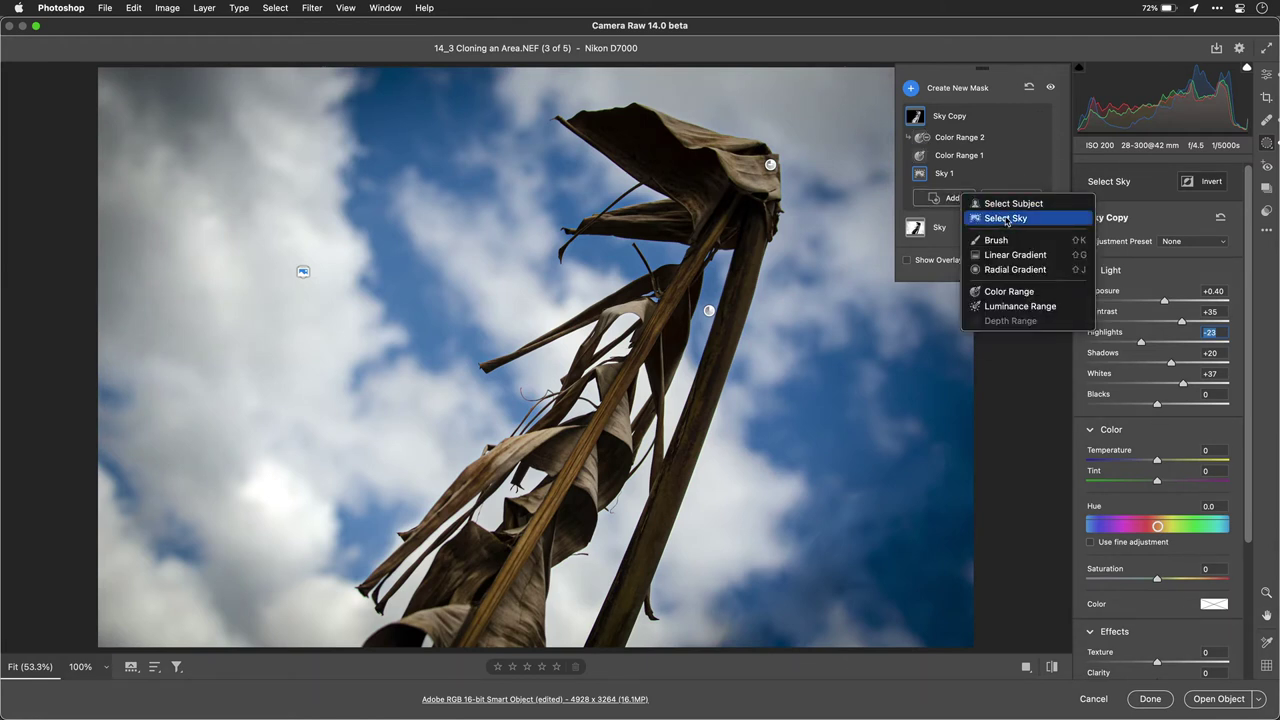
pyautogui.click(1009, 291)
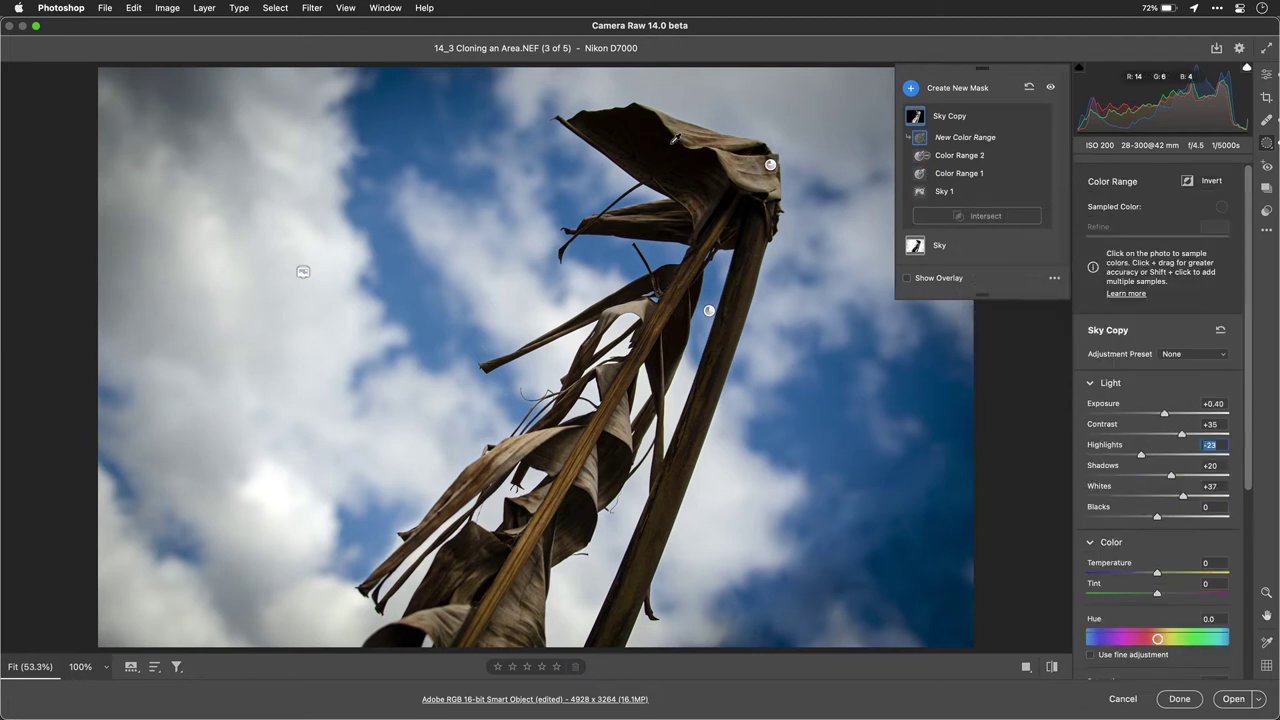
pyautogui.click(648, 134)
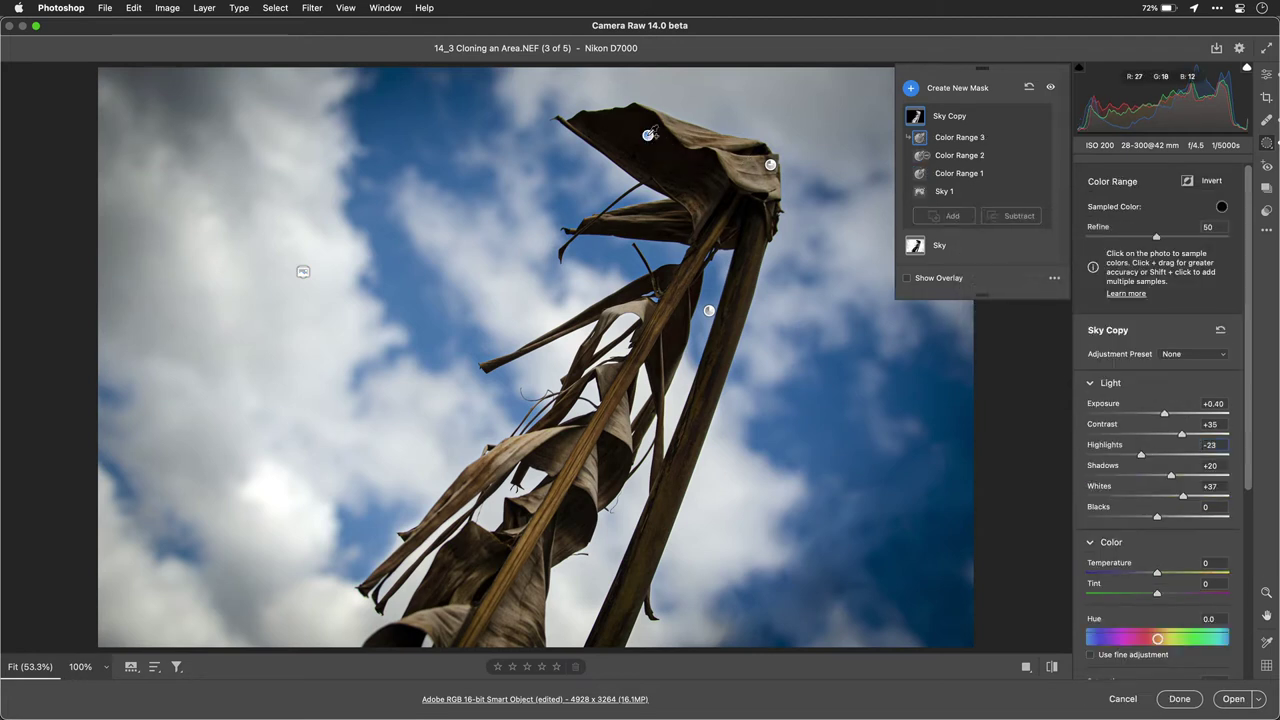
pyautogui.click(907, 279)
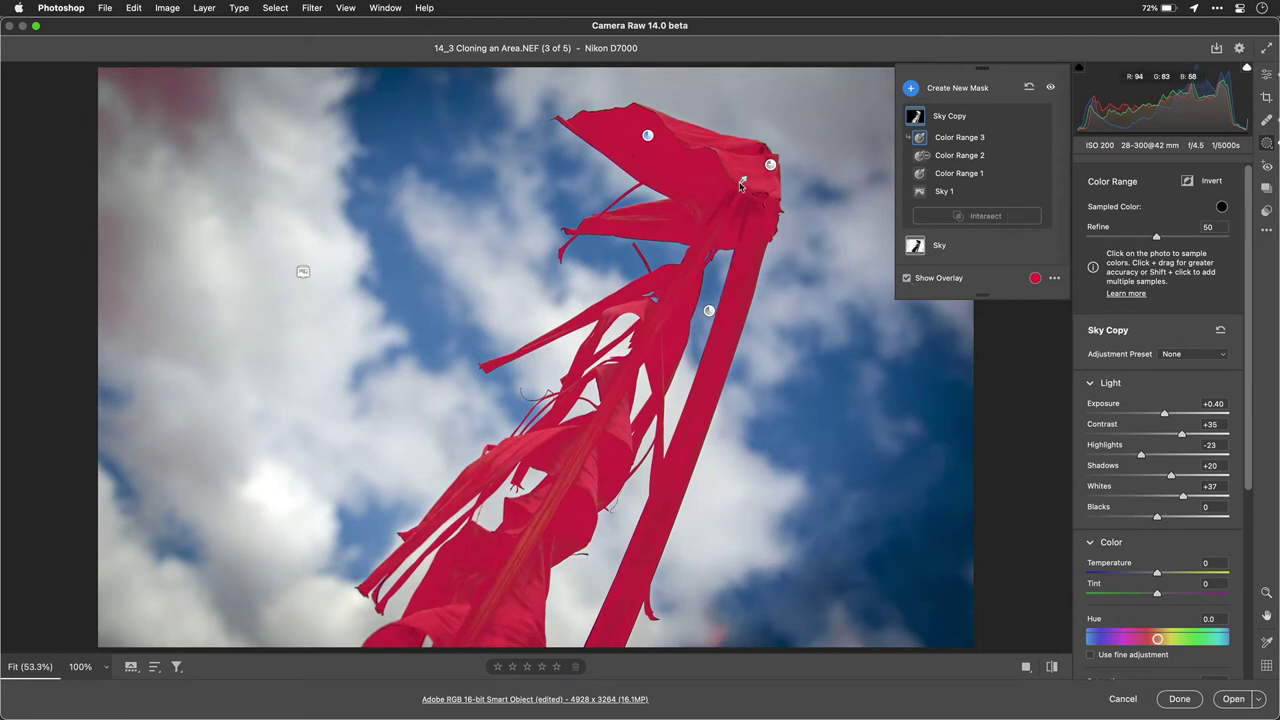
pyautogui.click(745, 180)
pyautogui.press('shift')
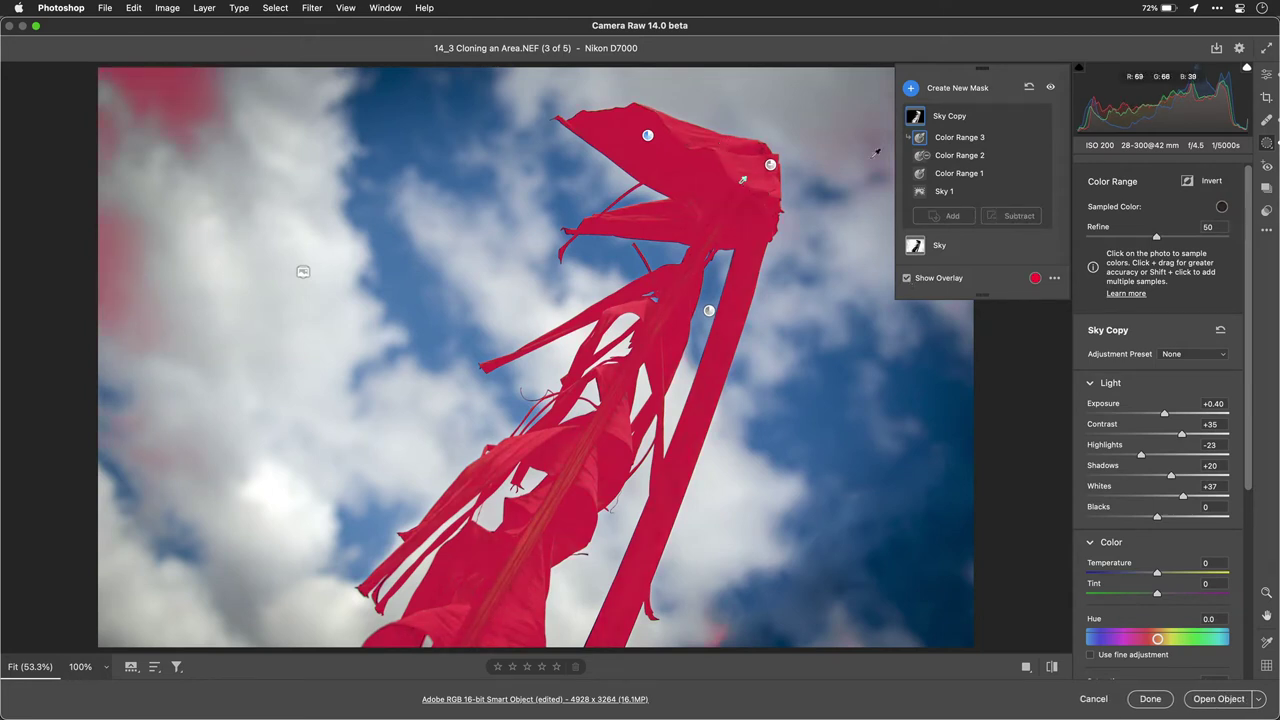
# Step: Select Color Range 2 and resample it on the photo
pyautogui.click(958, 157)
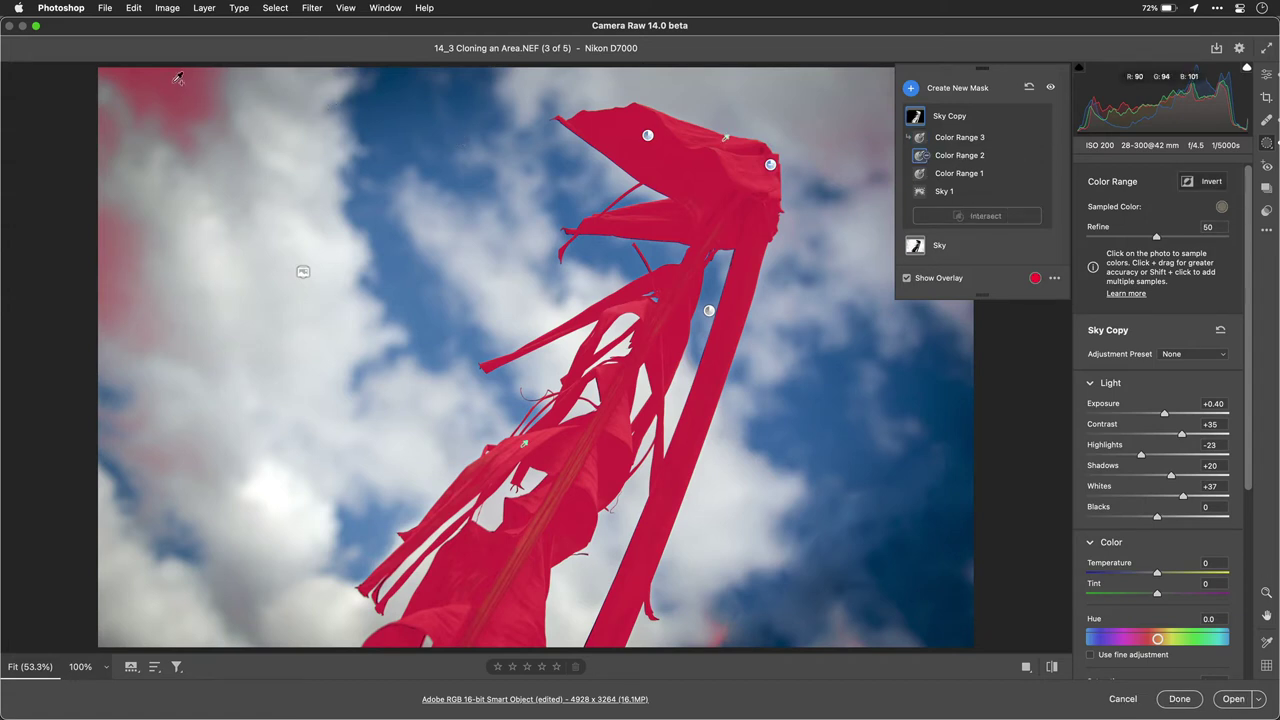
pyautogui.click(177, 78)
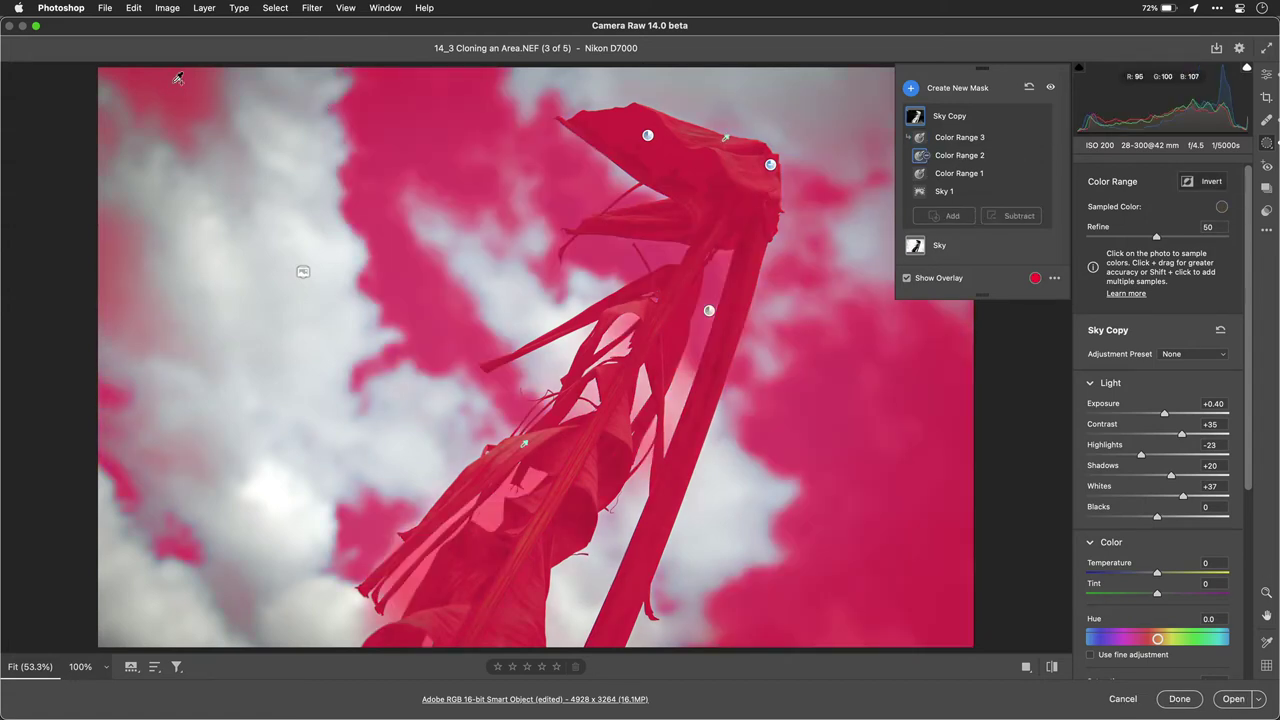
pyautogui.press('shift')
# Step: Resample Color Range 2 until the blue sky drops out of the Sky Copy mask
pyautogui.press('z')
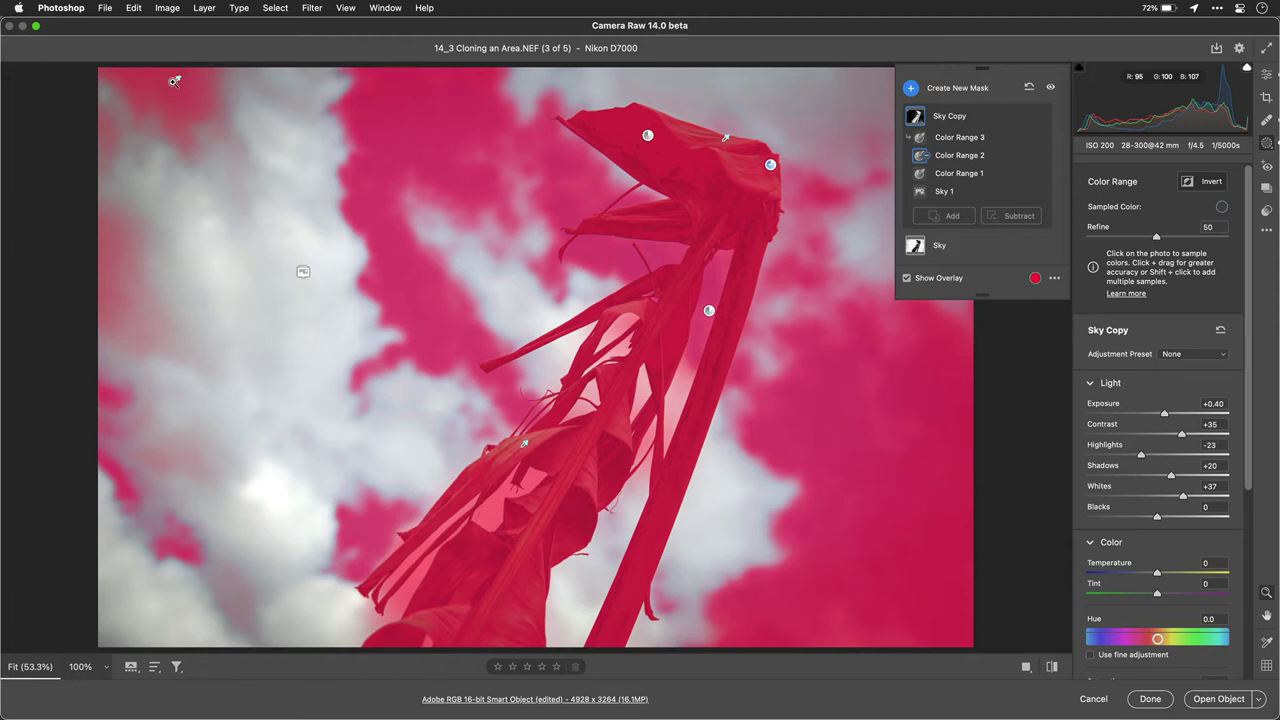
pyautogui.click(177, 76)
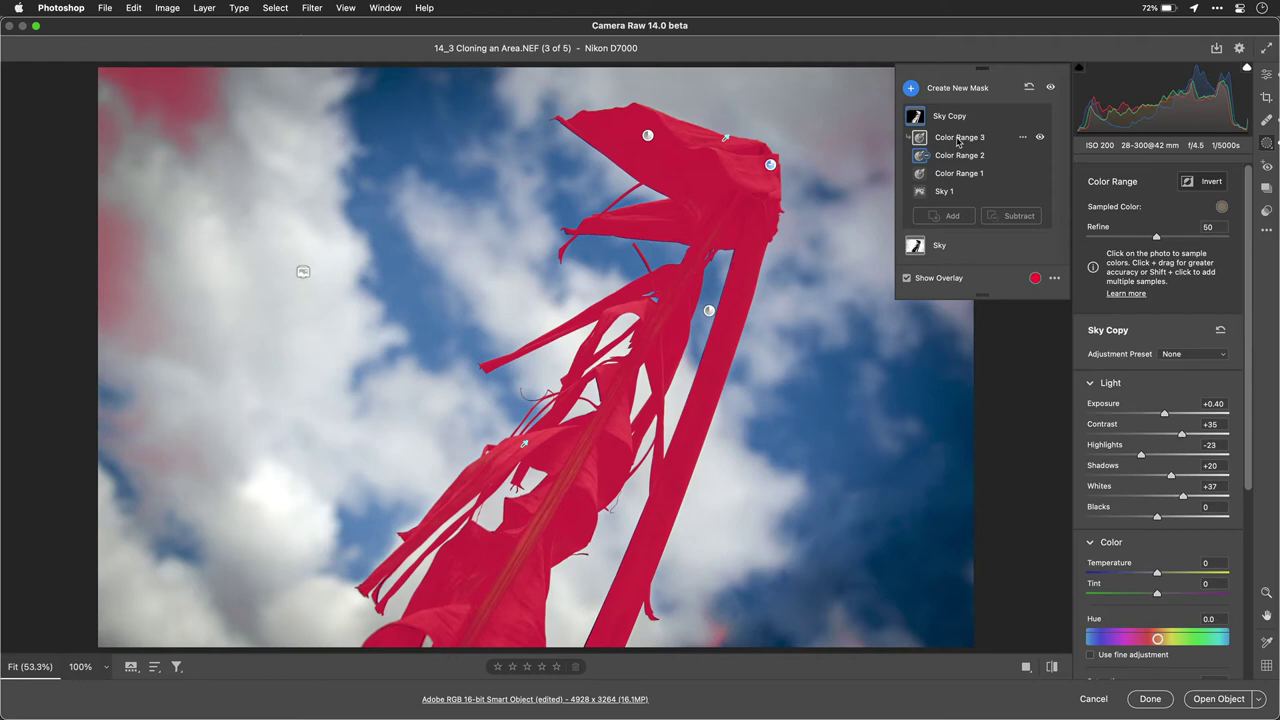
pyautogui.click(958, 155)
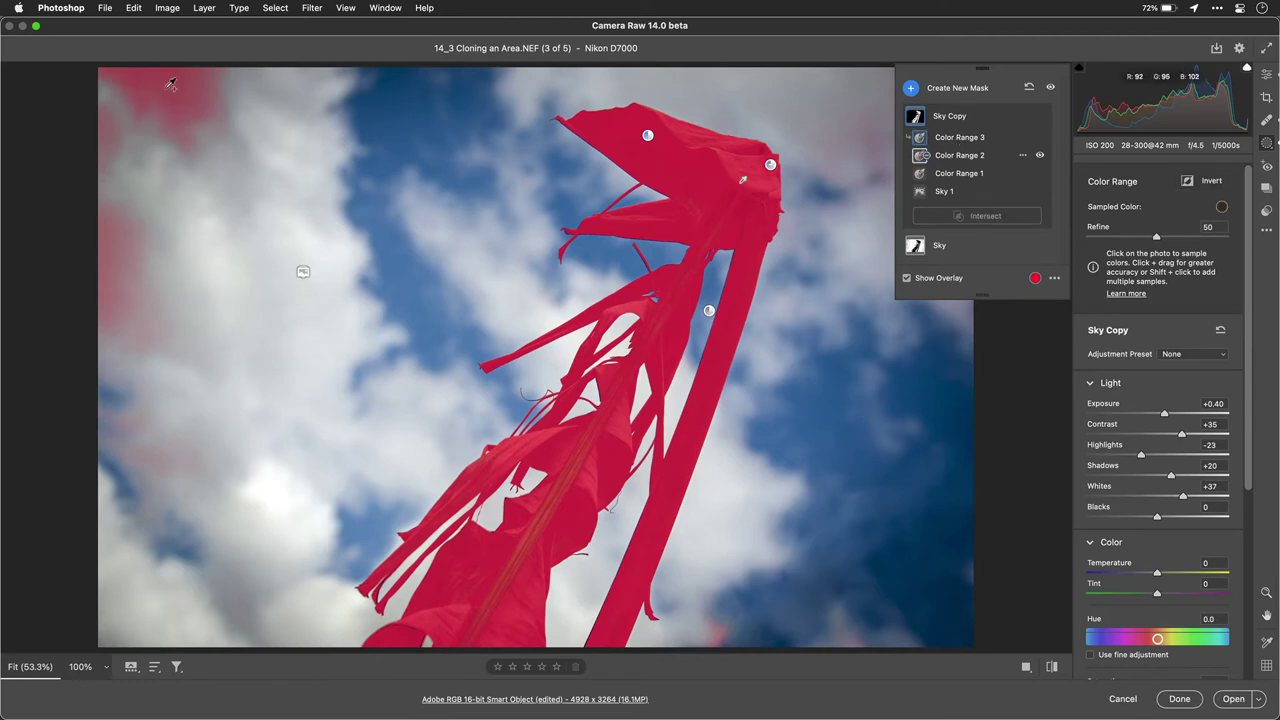
pyautogui.click(169, 88)
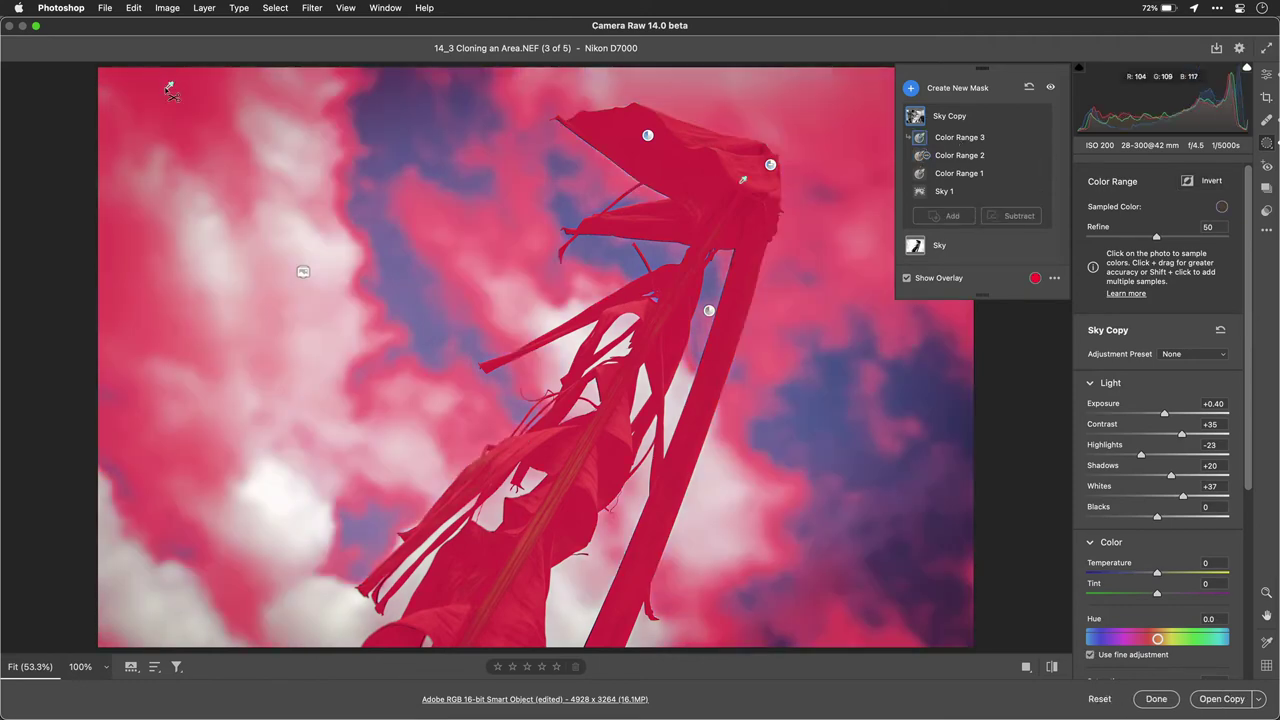
pyautogui.keyDown('alt'); pyautogui.click(170, 88); pyautogui.keyUp('alt')
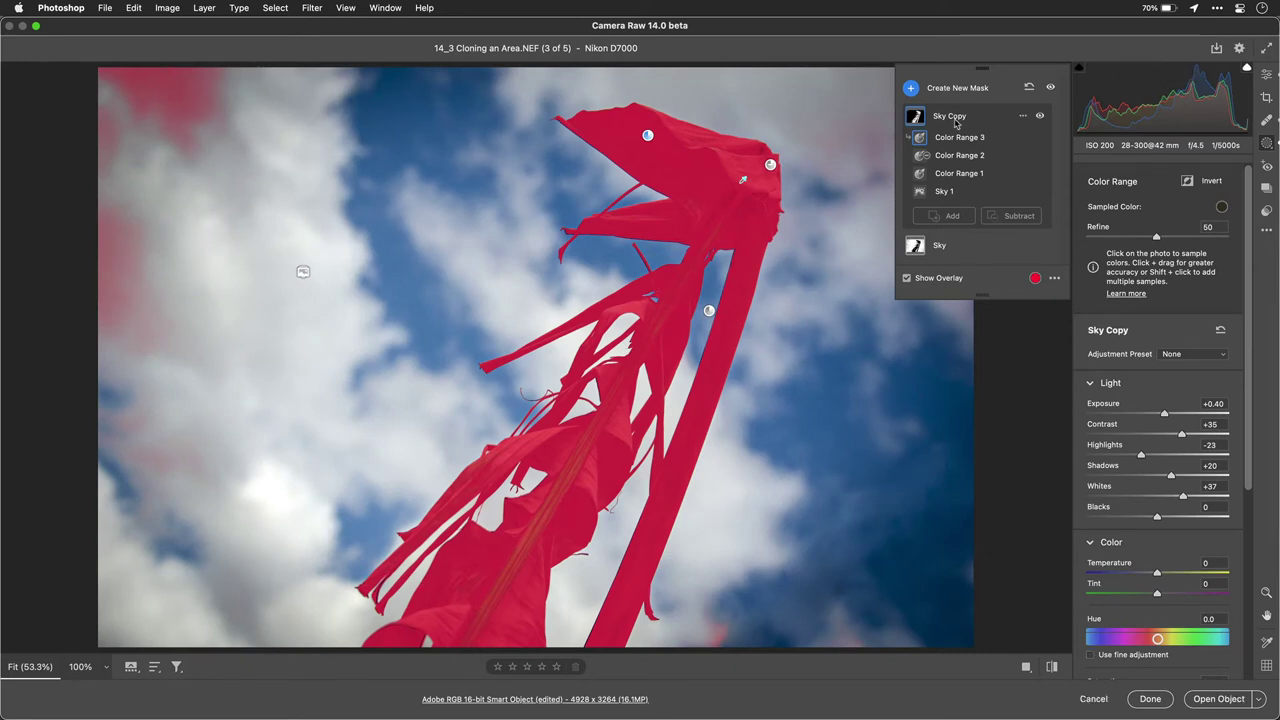
pyautogui.click(1005, 217)
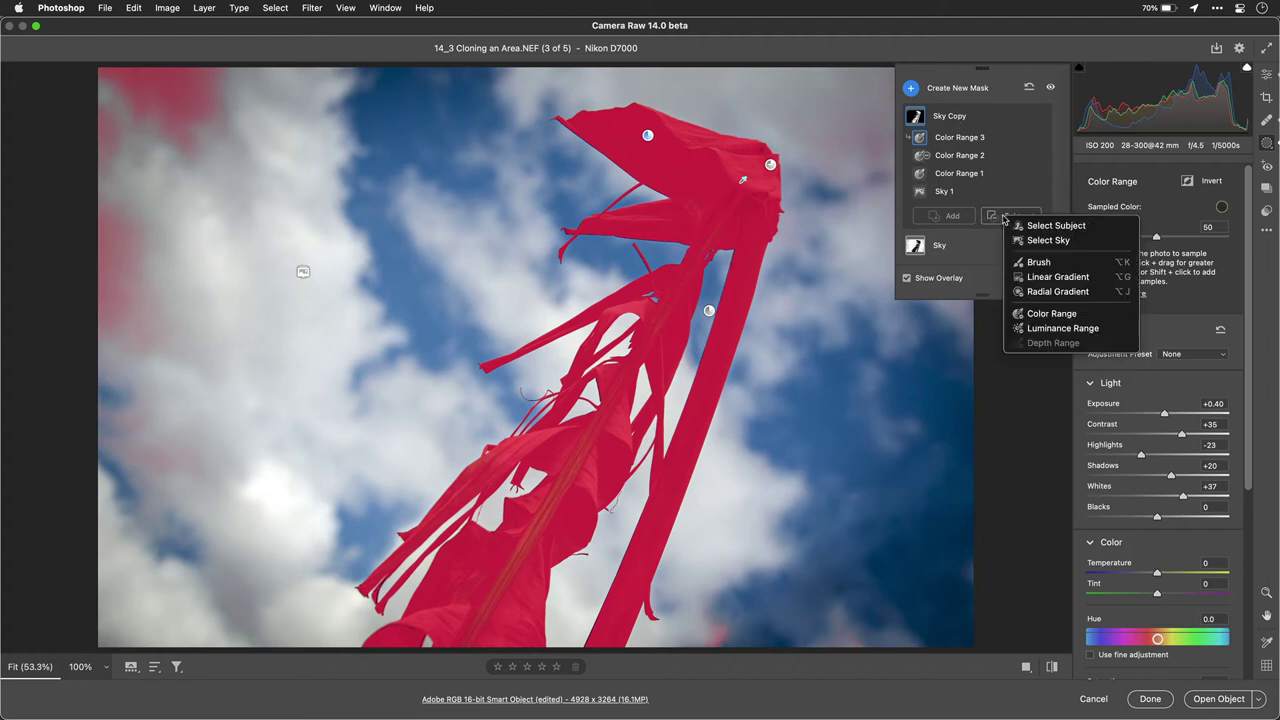
# Step: Add a Luminance Range sampled from the sky, shifted brighter with a softened dark end
pyautogui.click(1045, 328)
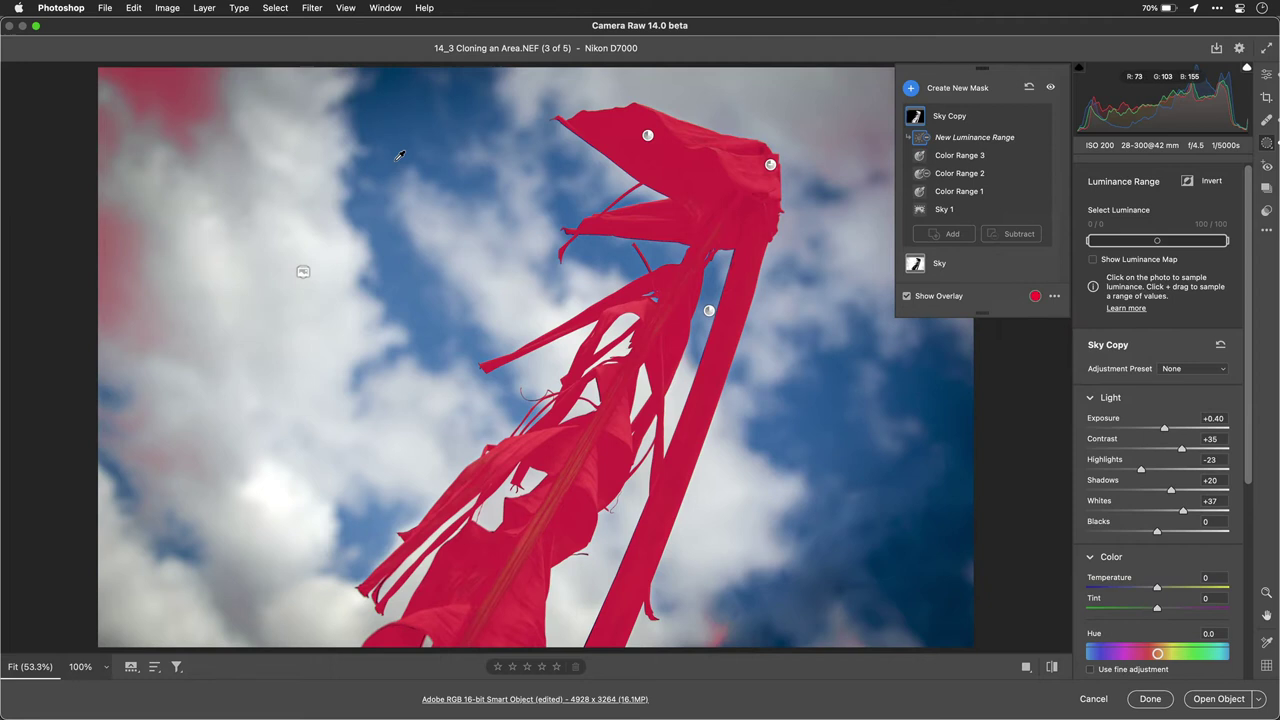
pyautogui.click(166, 76)
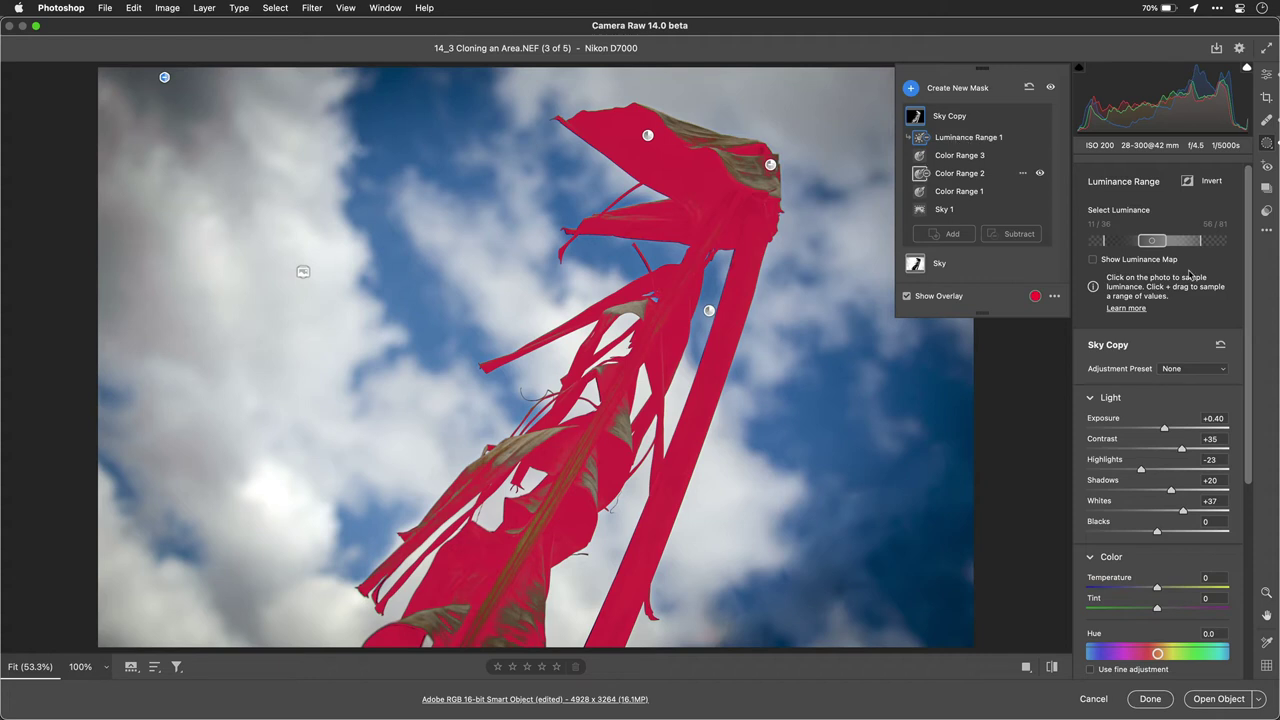
pyautogui.moveTo(1152, 241); pyautogui.dragTo(1209, 246)
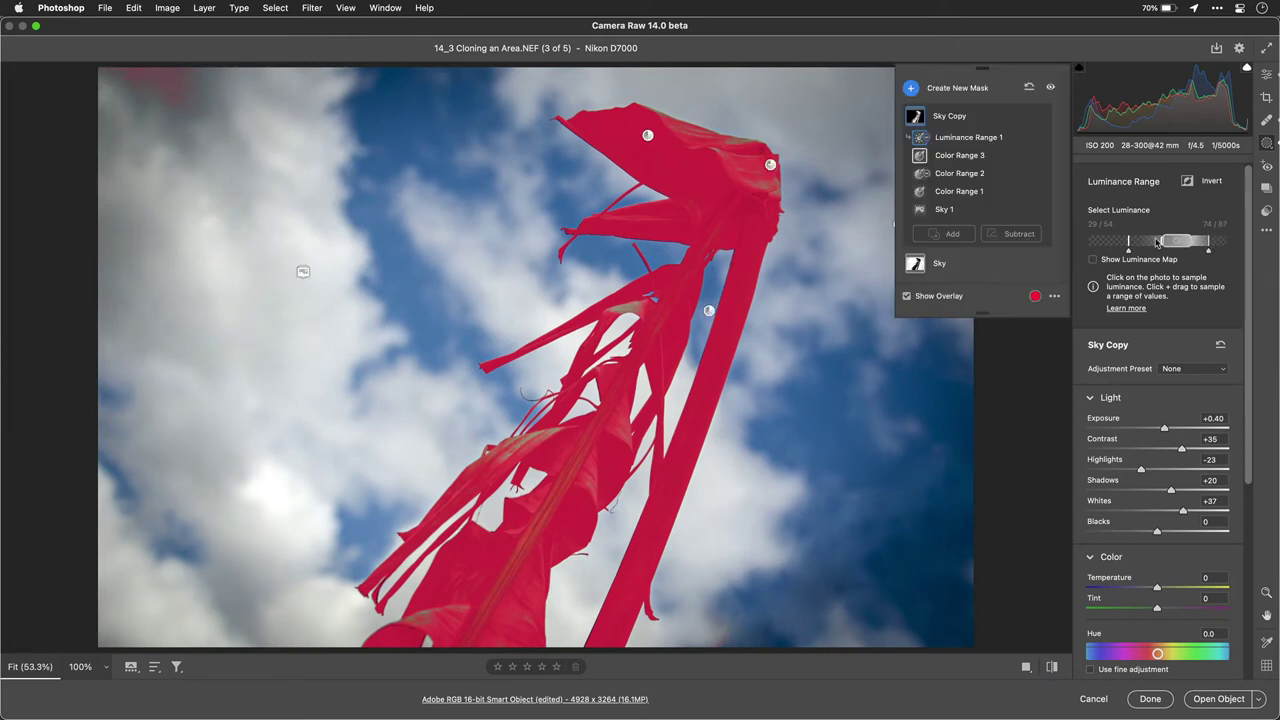
pyautogui.moveTo(1130, 244)
pyautogui.mouseDown()
pyautogui.moveTo(1178, 245)
pyautogui.moveTo(1137, 258)
pyautogui.mouseUp()
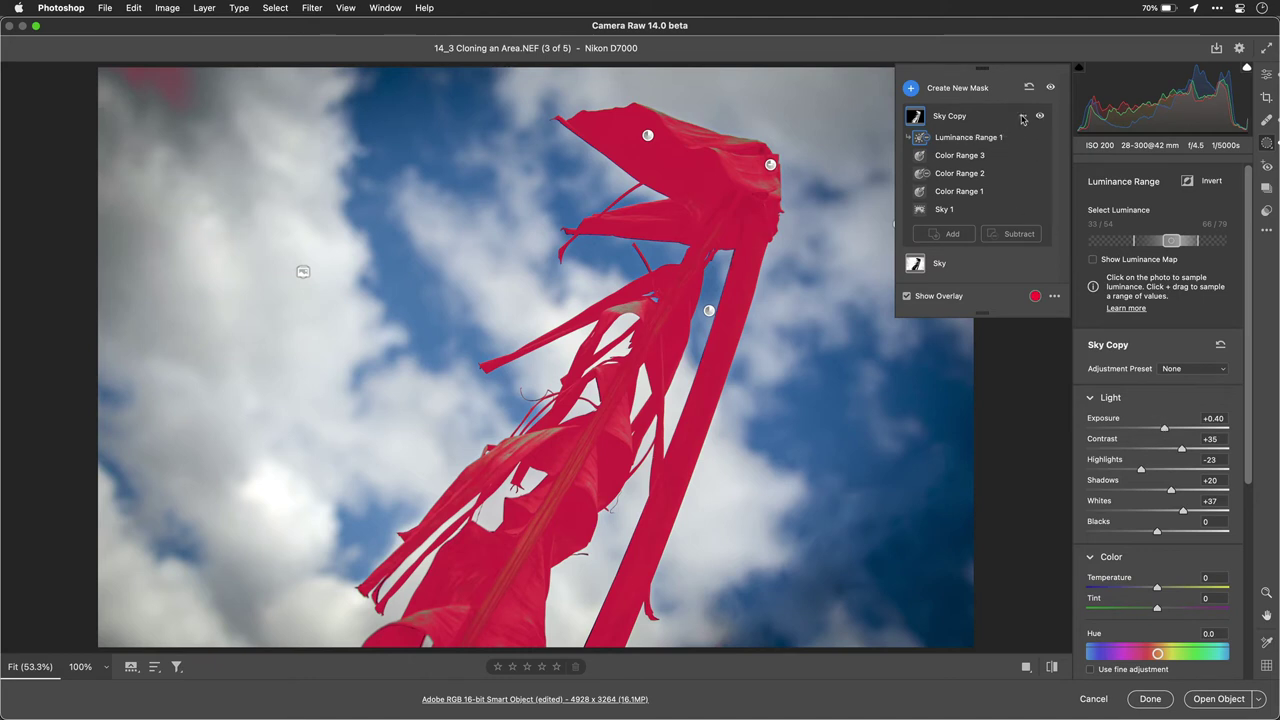
# Step: Rename the Sky Copy mask to Corn
pyautogui.click(1023, 119)
pyautogui.click(1032, 130)
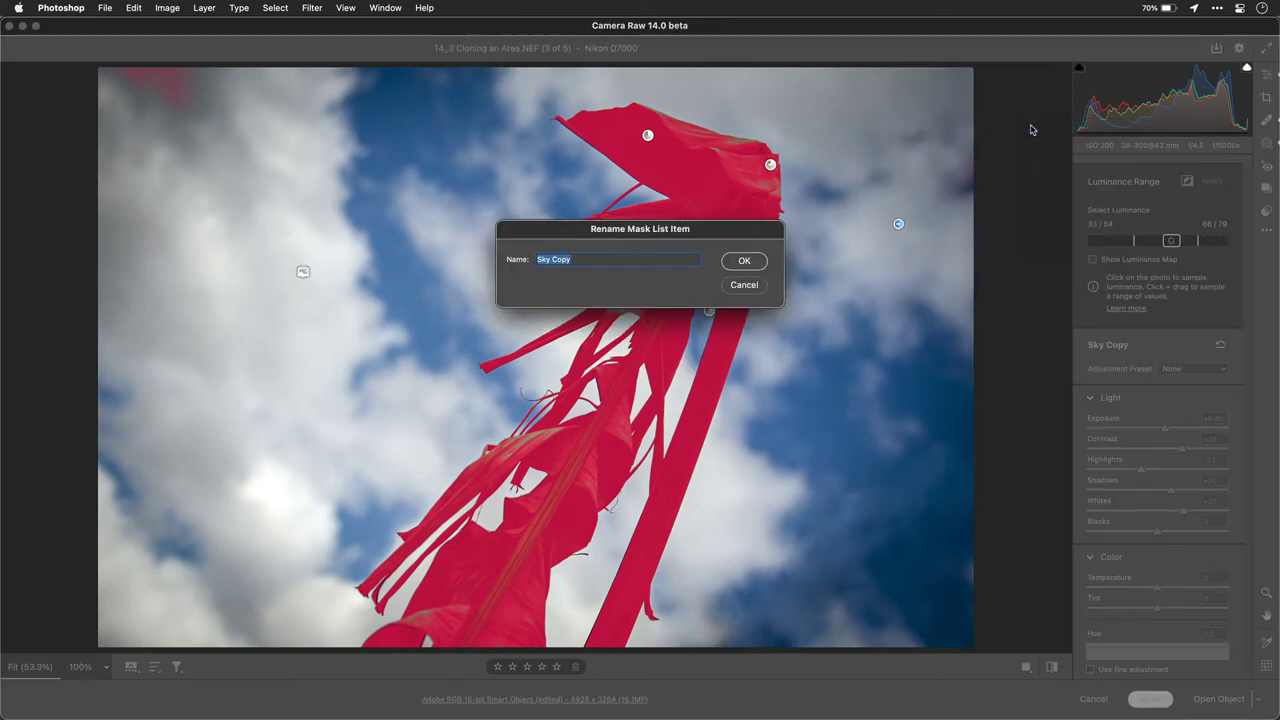
pyautogui.write('Corn')
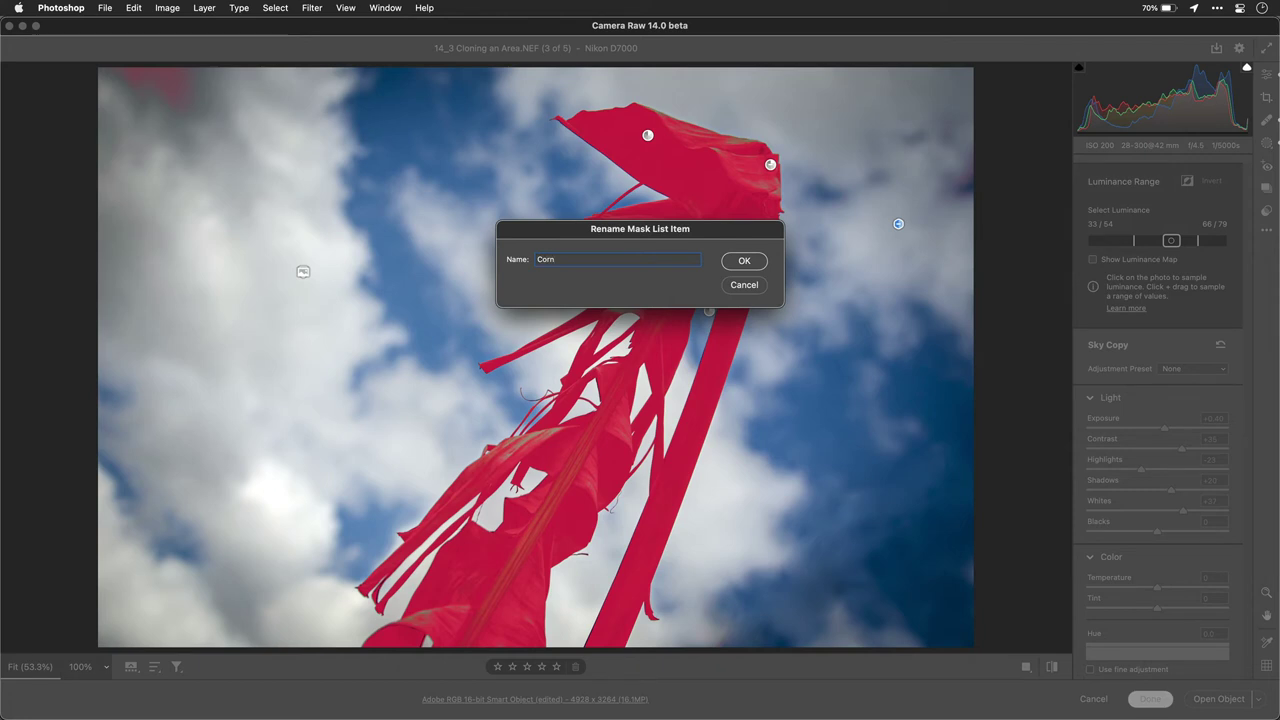
pyautogui.press('Return')
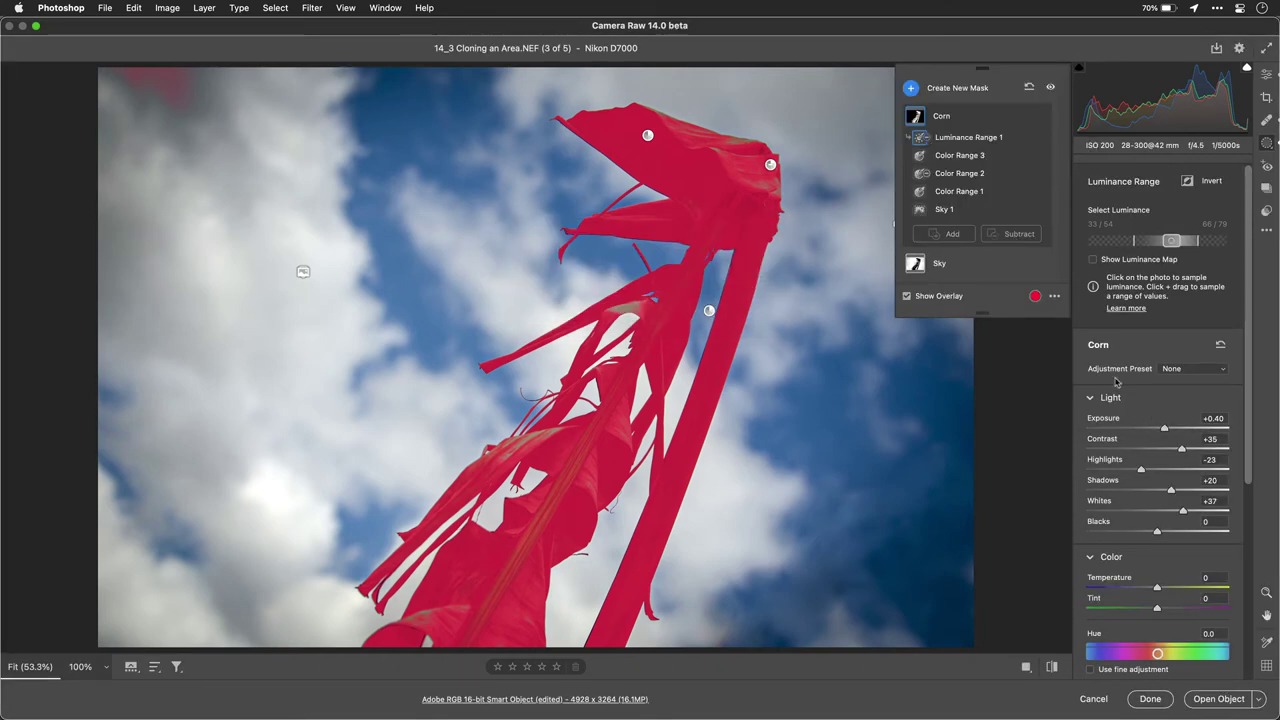
# Step: Hide the mask overlay and set the Corn mask to Exposure +1.30 and Highlights -17
pyautogui.click(947, 298)
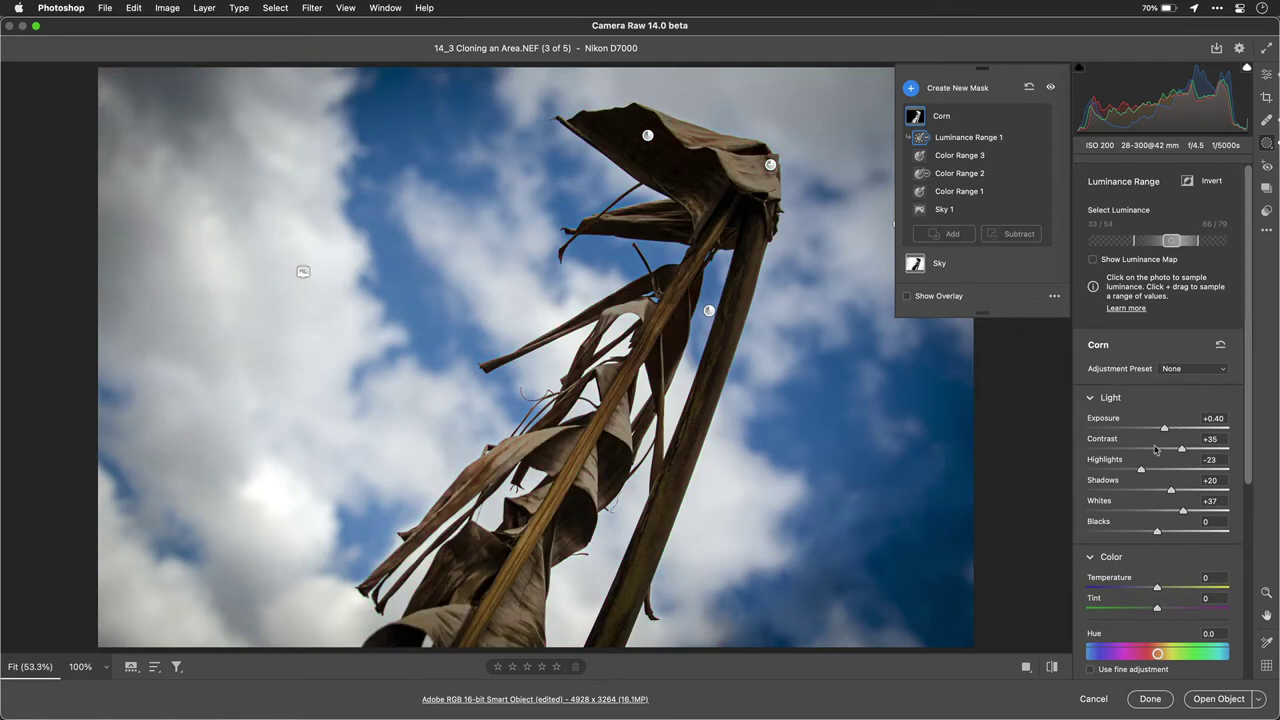
pyautogui.moveTo(1169, 432); pyautogui.dragTo(1186, 434)
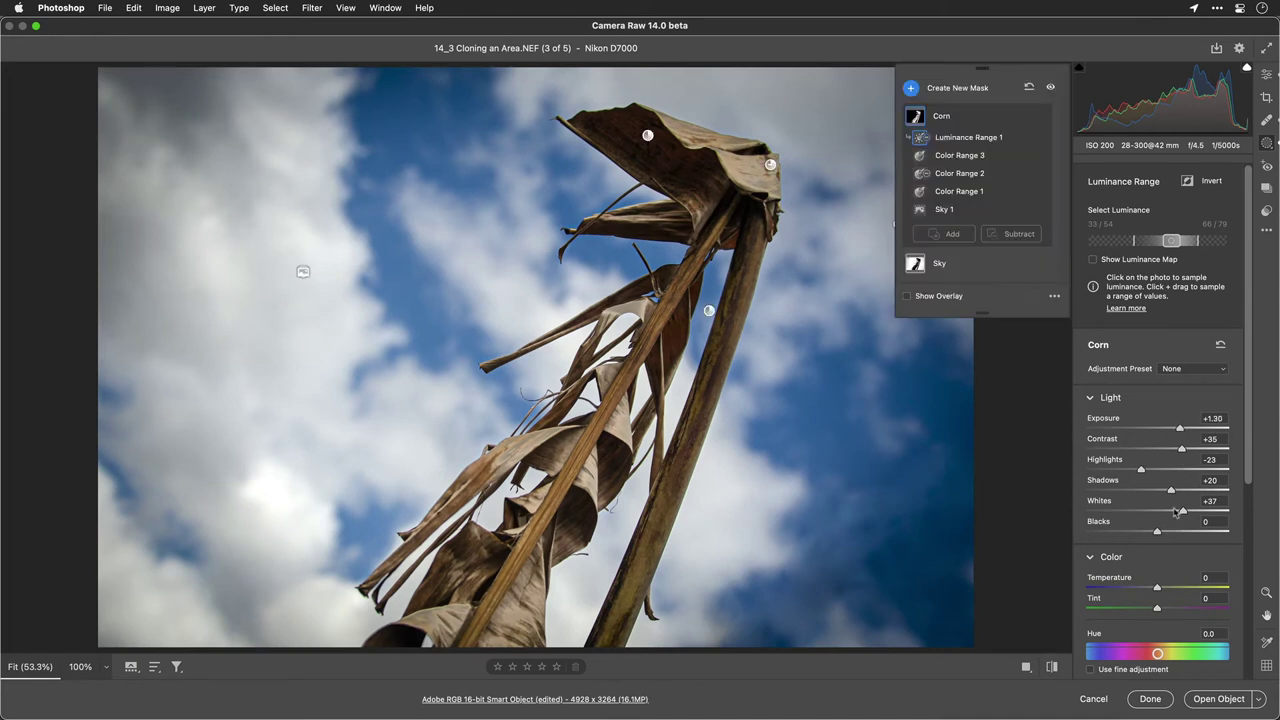
pyautogui.moveTo(1153, 474)
pyautogui.mouseDown()
pyautogui.moveTo(1198, 472)
pyautogui.moveTo(1145, 472)
pyautogui.mouseUp()
# Step: Add Texture +51 and Clarity +29 to the Corn mask
pyautogui.scroll(-1, 1172, 497)
pyautogui.scroll(-10, 1172, 497)
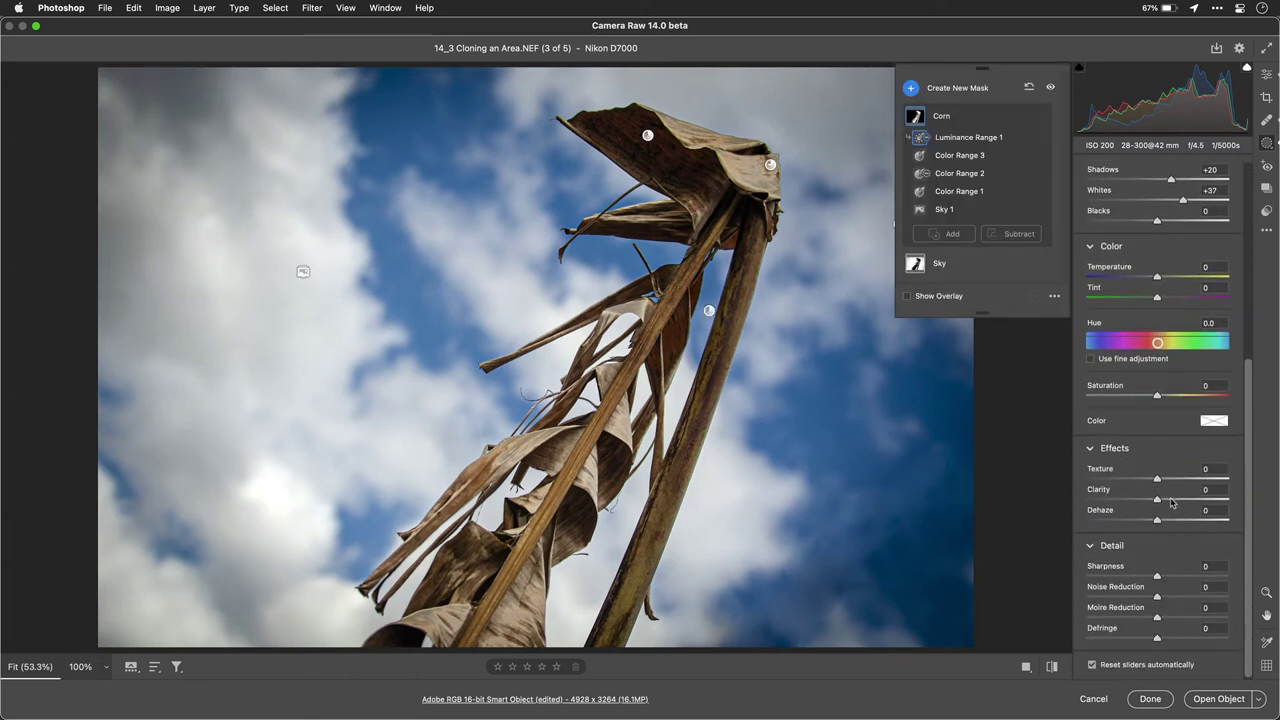
pyautogui.moveTo(1172, 503); pyautogui.dragTo(1193, 480)
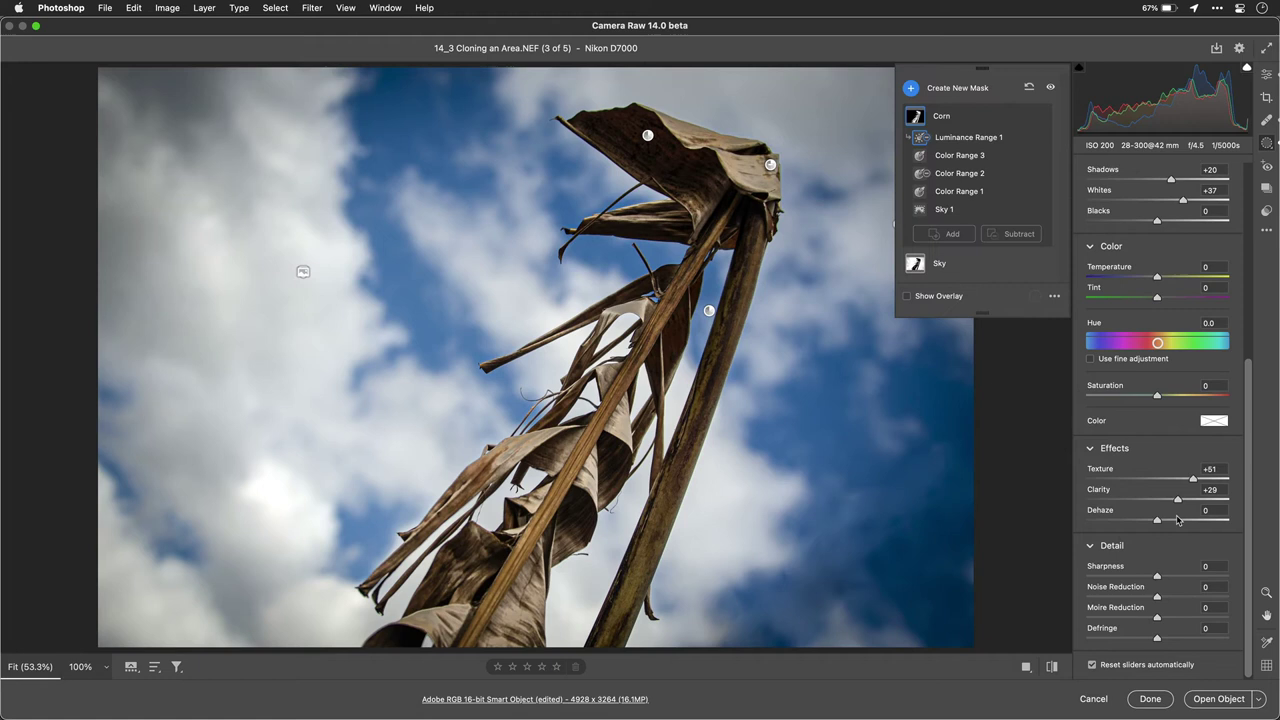
# Step: Set the Corn mask's Sharpness to +41 alongside Noise Reduction +37
pyautogui.press('alt')
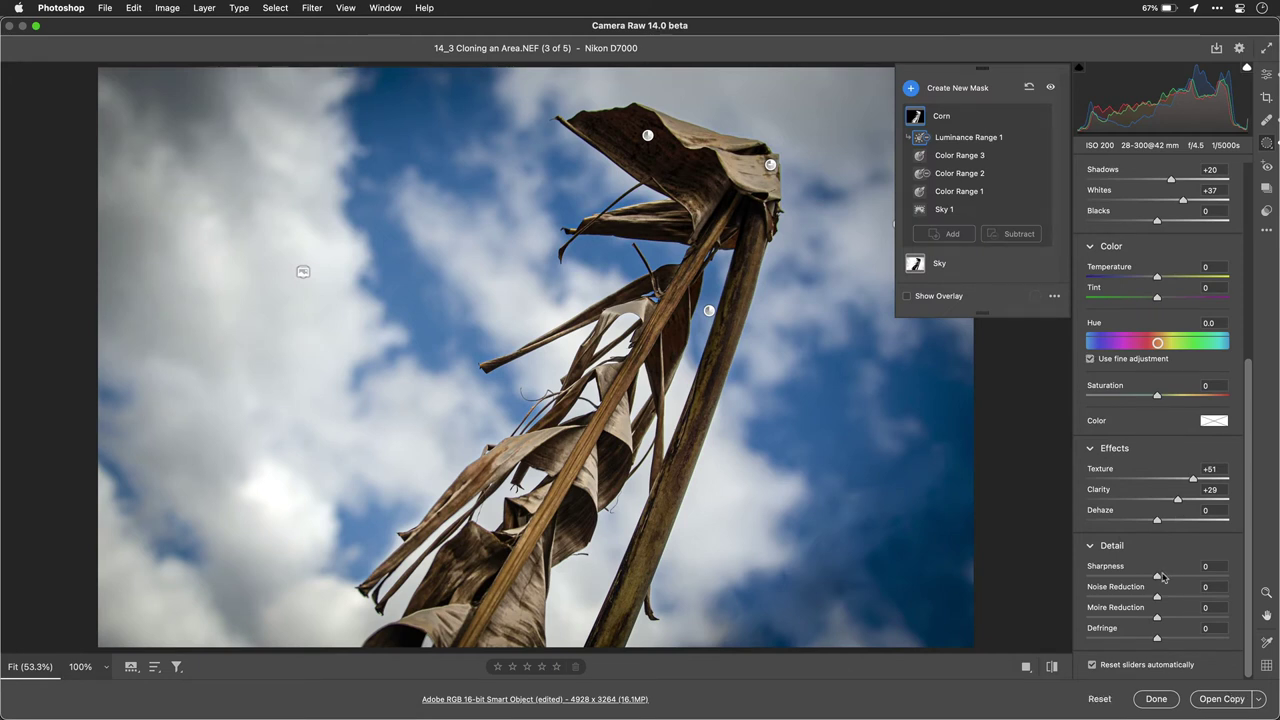
pyautogui.moveTo(1160, 578); pyautogui.dragTo(1183, 597)
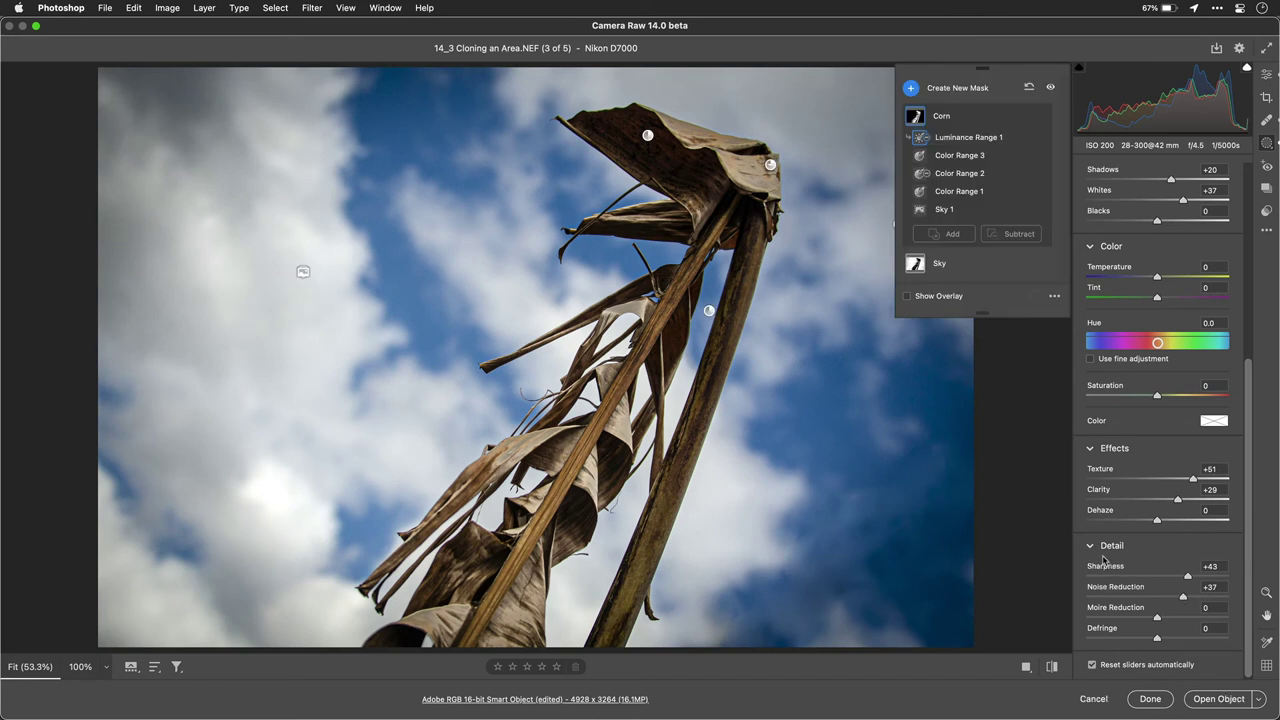
pyautogui.click(1091, 546)
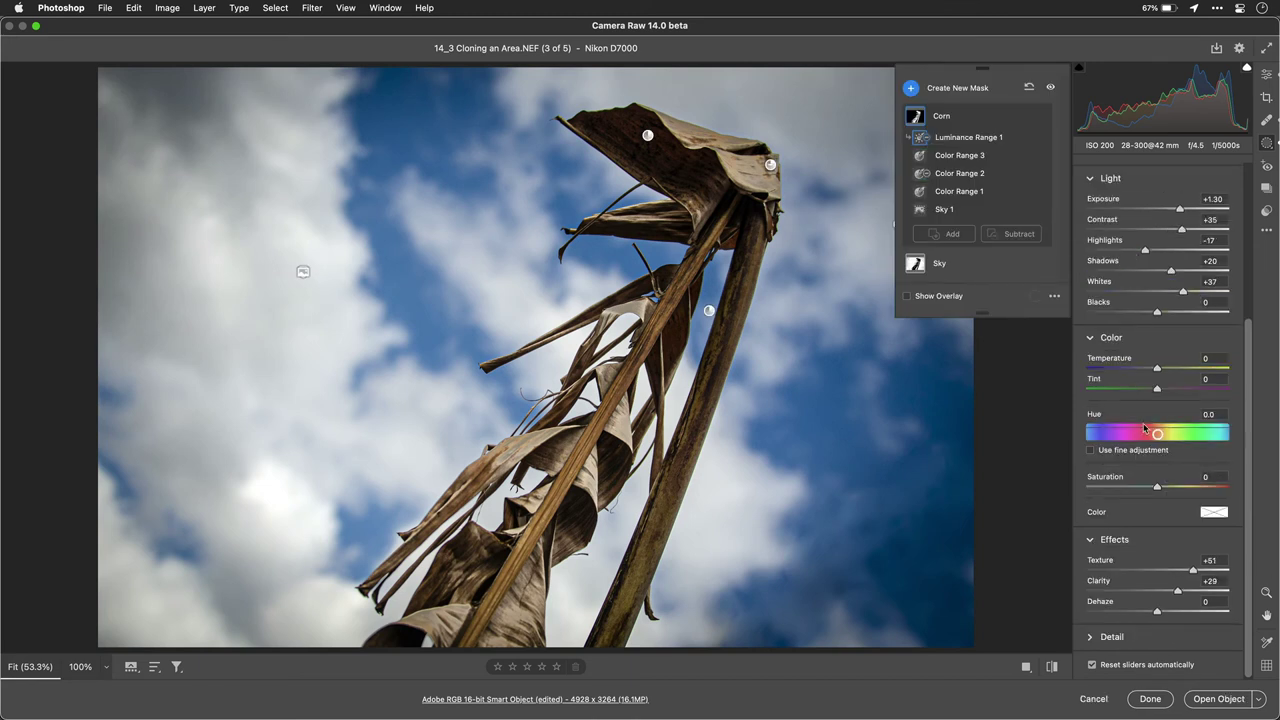
pyautogui.click(1092, 638)
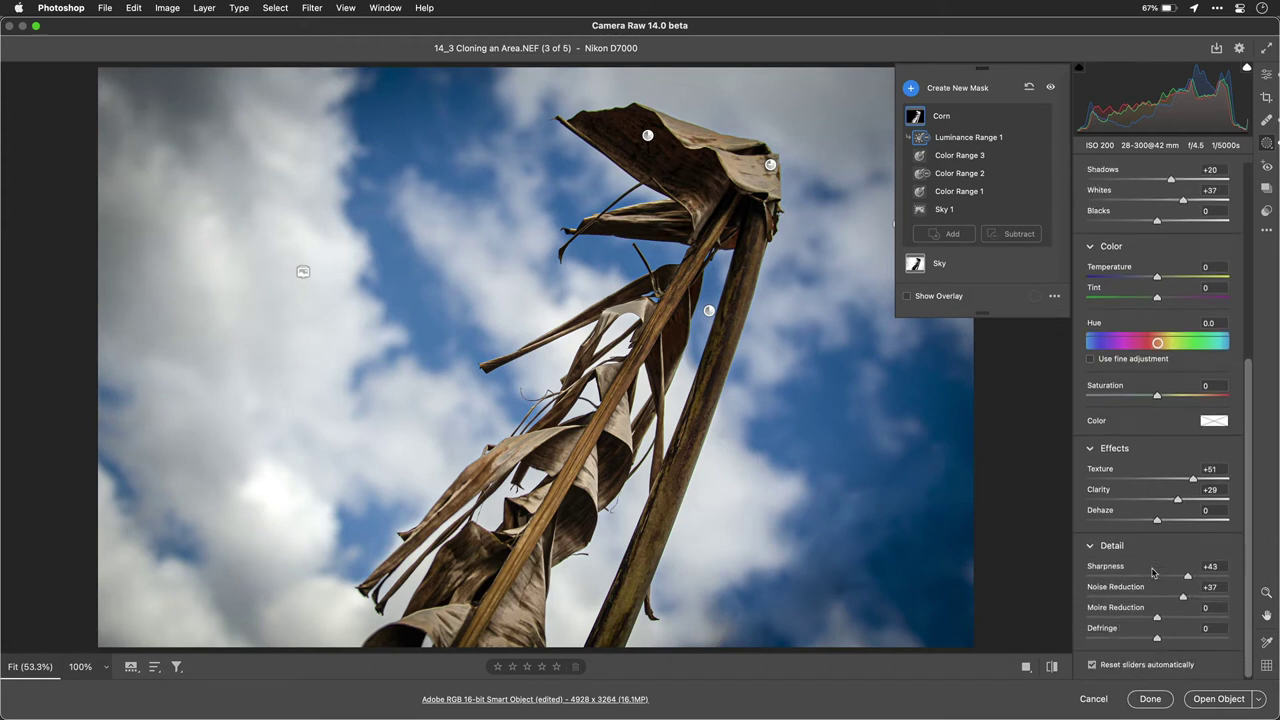
pyautogui.press('alt')
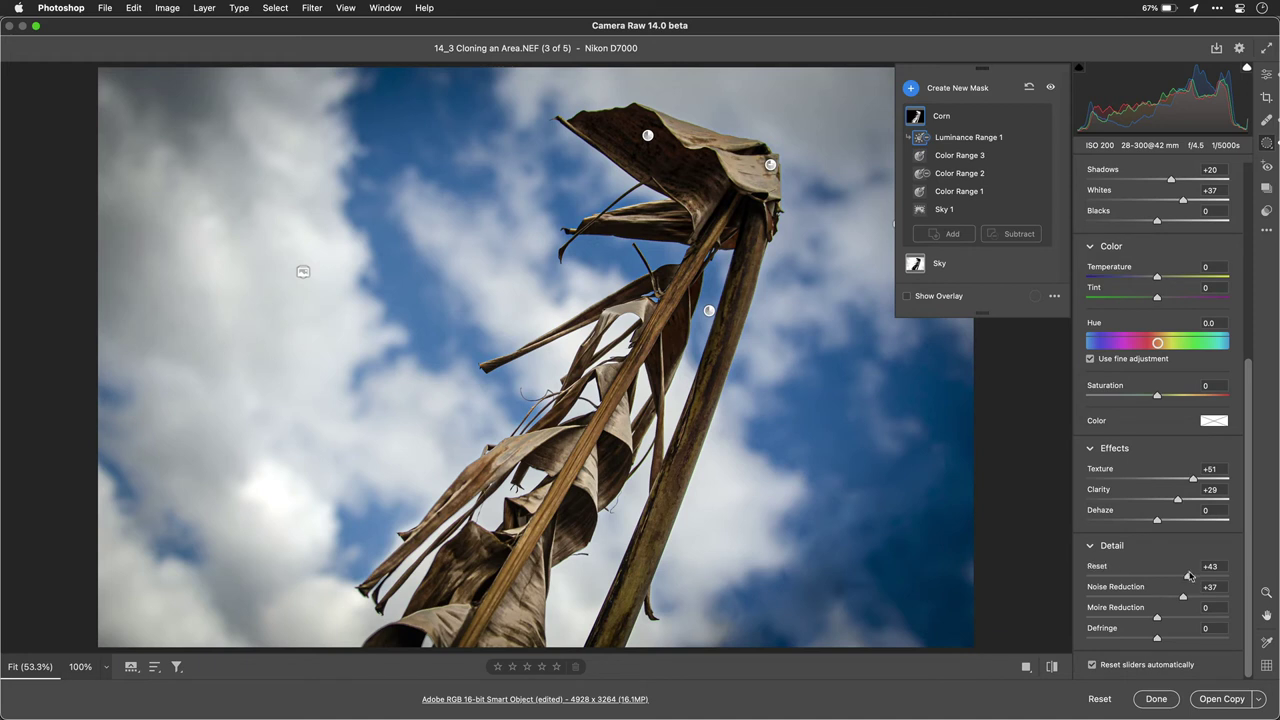
pyautogui.moveTo(1187, 578)
pyautogui.mouseDown()
pyautogui.moveTo(1136, 576)
pyautogui.moveTo(1191, 573)
pyautogui.moveTo(1150, 572)
pyautogui.moveTo(1176, 567)
pyautogui.moveTo(1196, 578)
pyautogui.moveTo(1161, 578)
pyautogui.moveTo(1184, 577)
pyautogui.mouseUp()
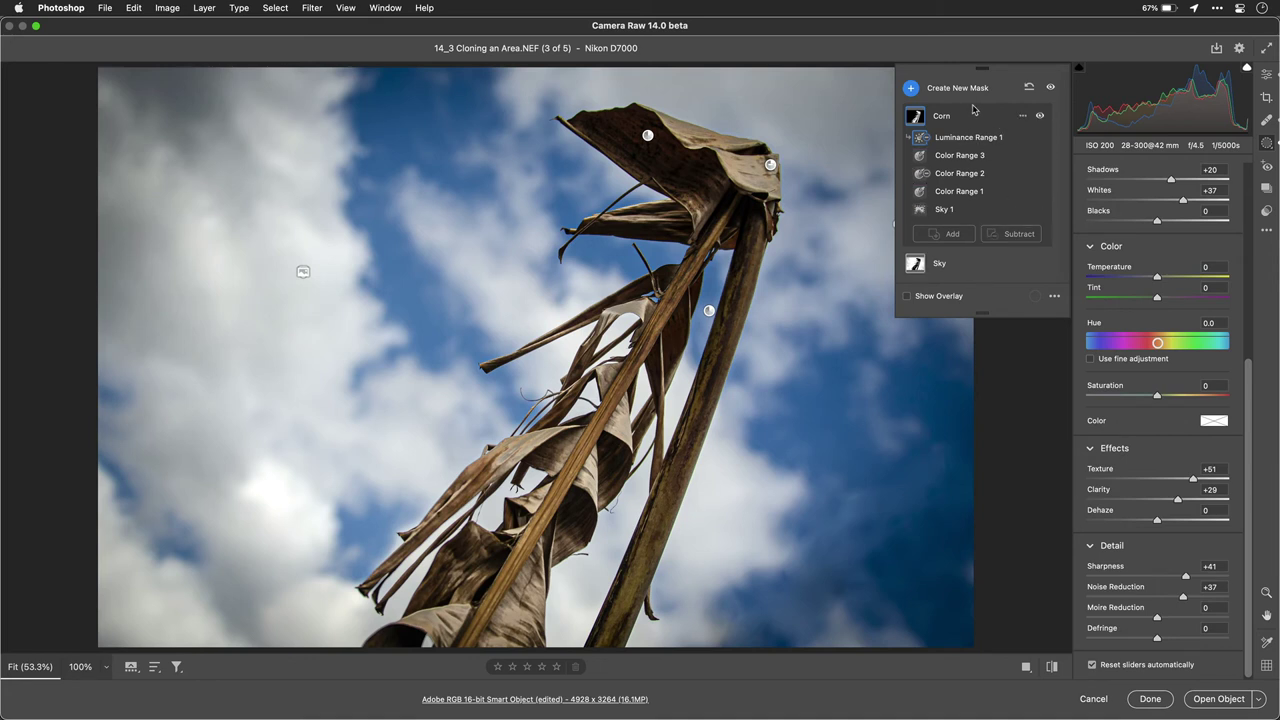
# Step: Create a Luminance Range mask sampled from a bright cloud, with its range set to 30/76–100
pyautogui.click(911, 90)
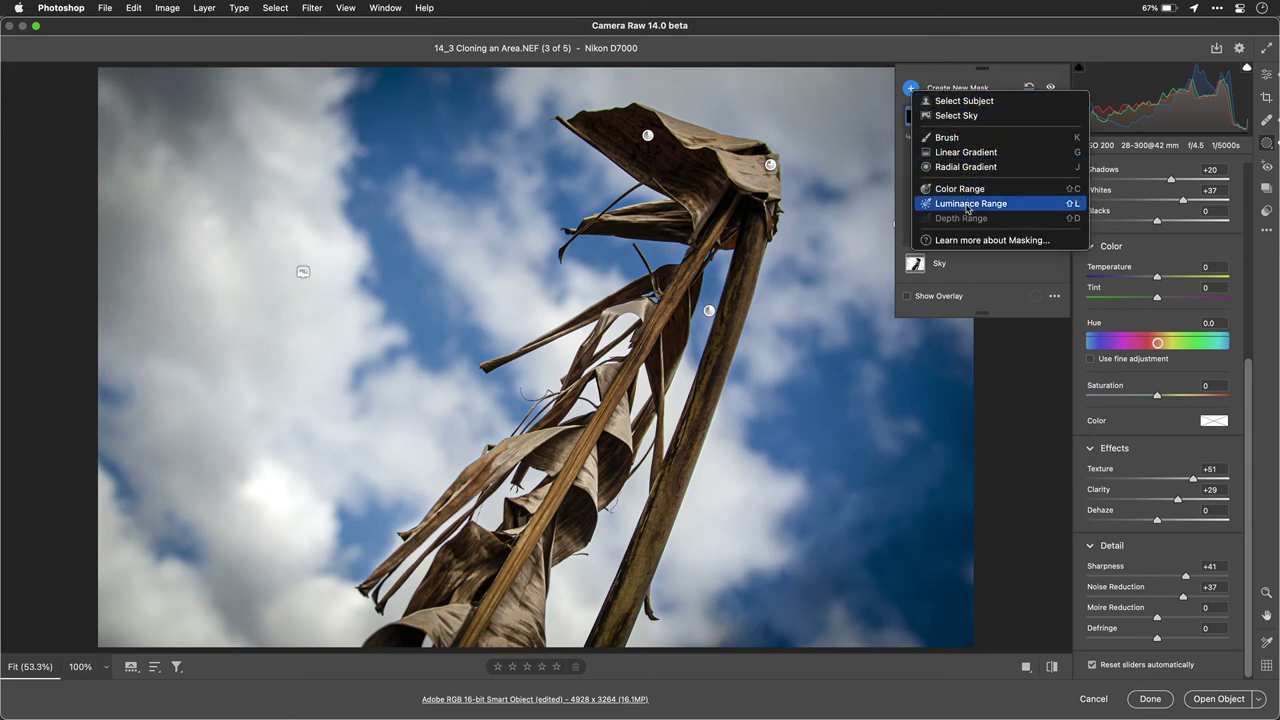
pyautogui.click(967, 207)
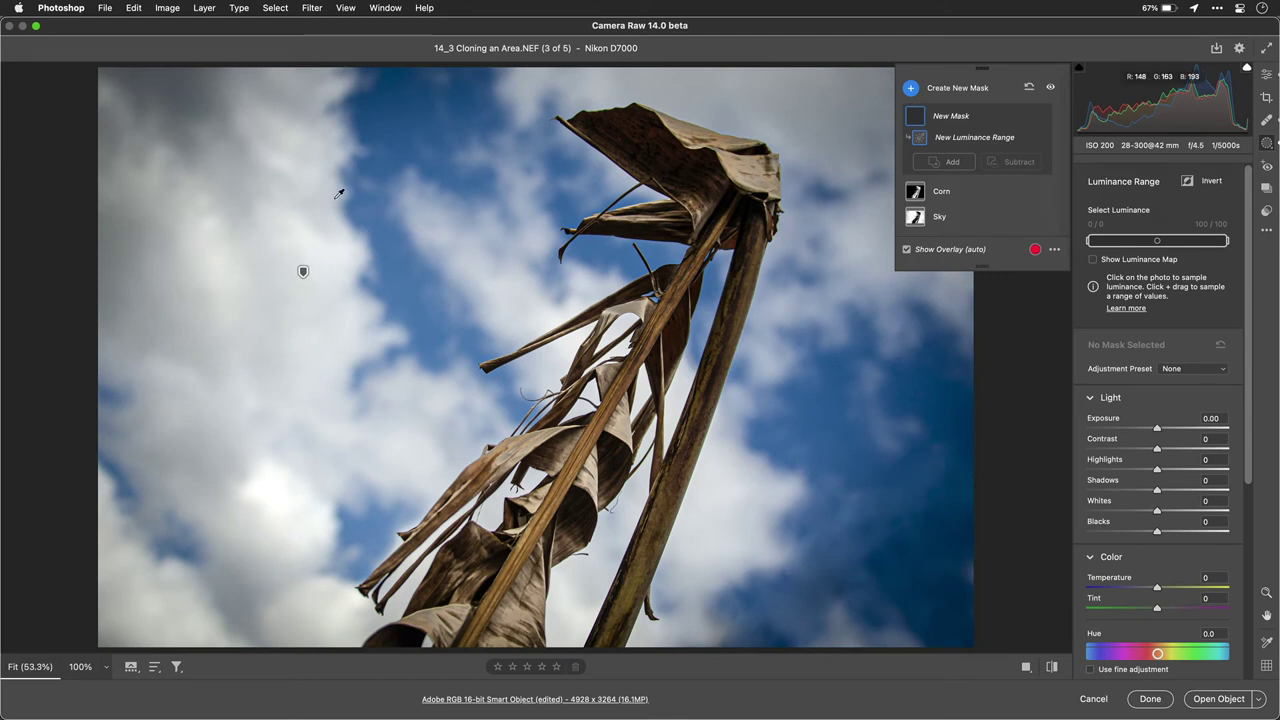
pyautogui.click(199, 271)
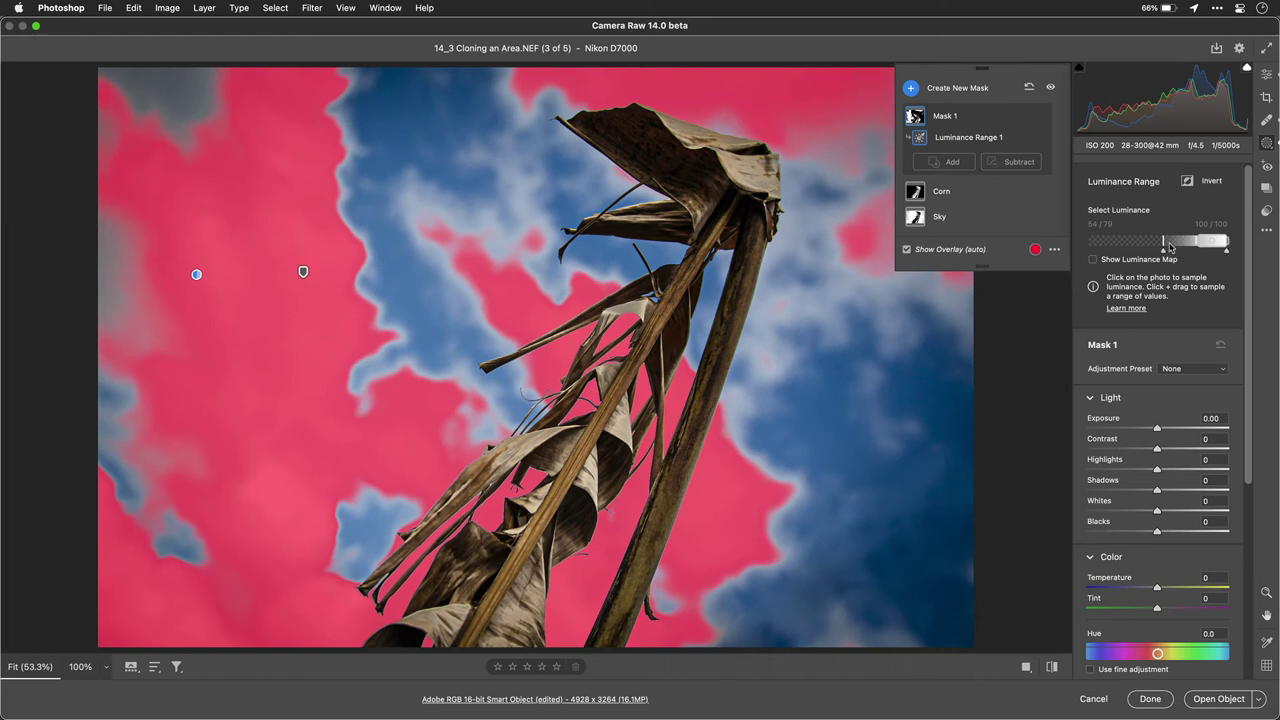
pyautogui.moveTo(1163, 244); pyautogui.dragTo(1108, 246)
pyautogui.moveTo(1216, 244)
pyautogui.mouseDown()
pyautogui.moveTo(1177, 244)
pyautogui.moveTo(1193, 247)
pyautogui.mouseUp()
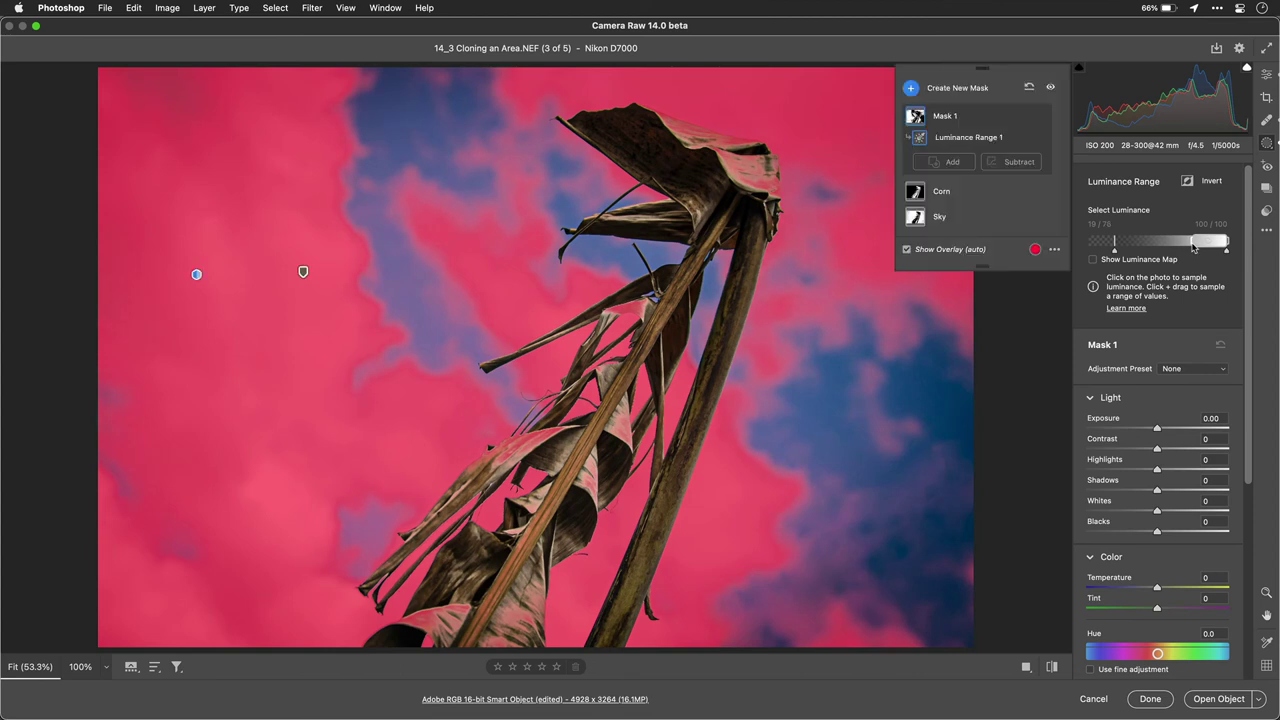
pyautogui.moveTo(1115, 244); pyautogui.dragTo(1131, 248)
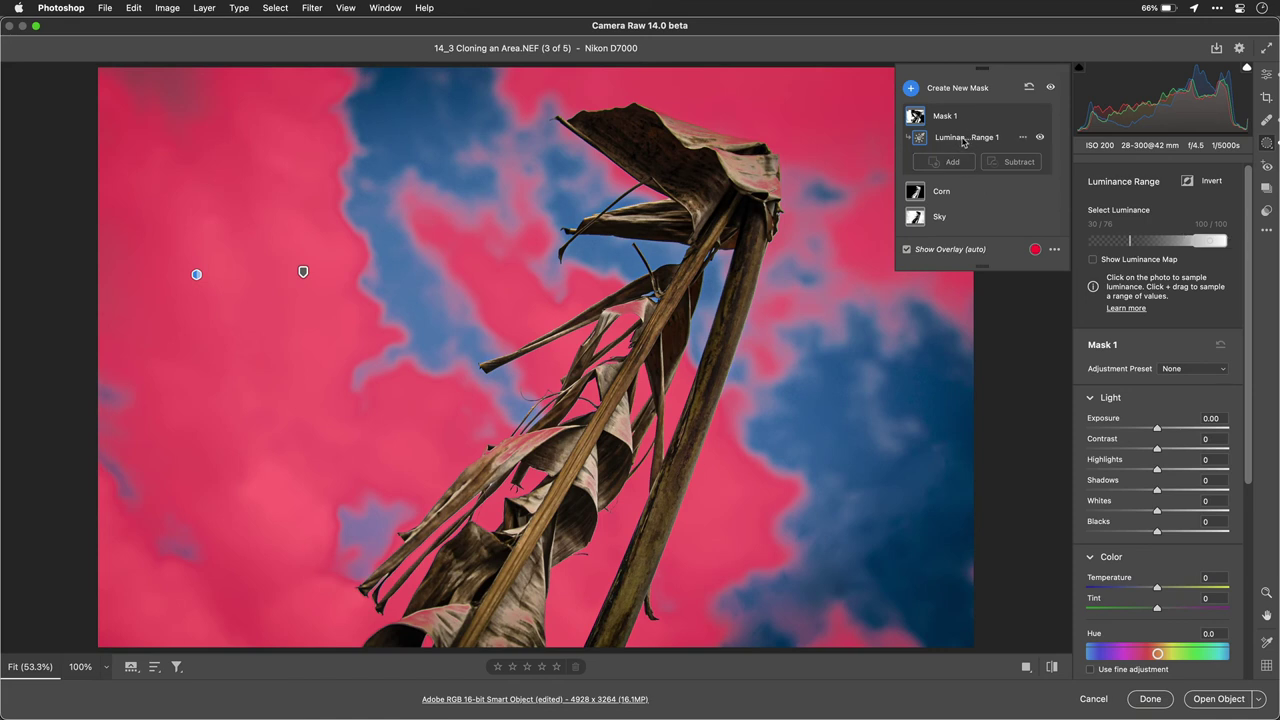
# Step: Rename the Luminance Range 1 component to Clouds
pyautogui.click(1023, 139)
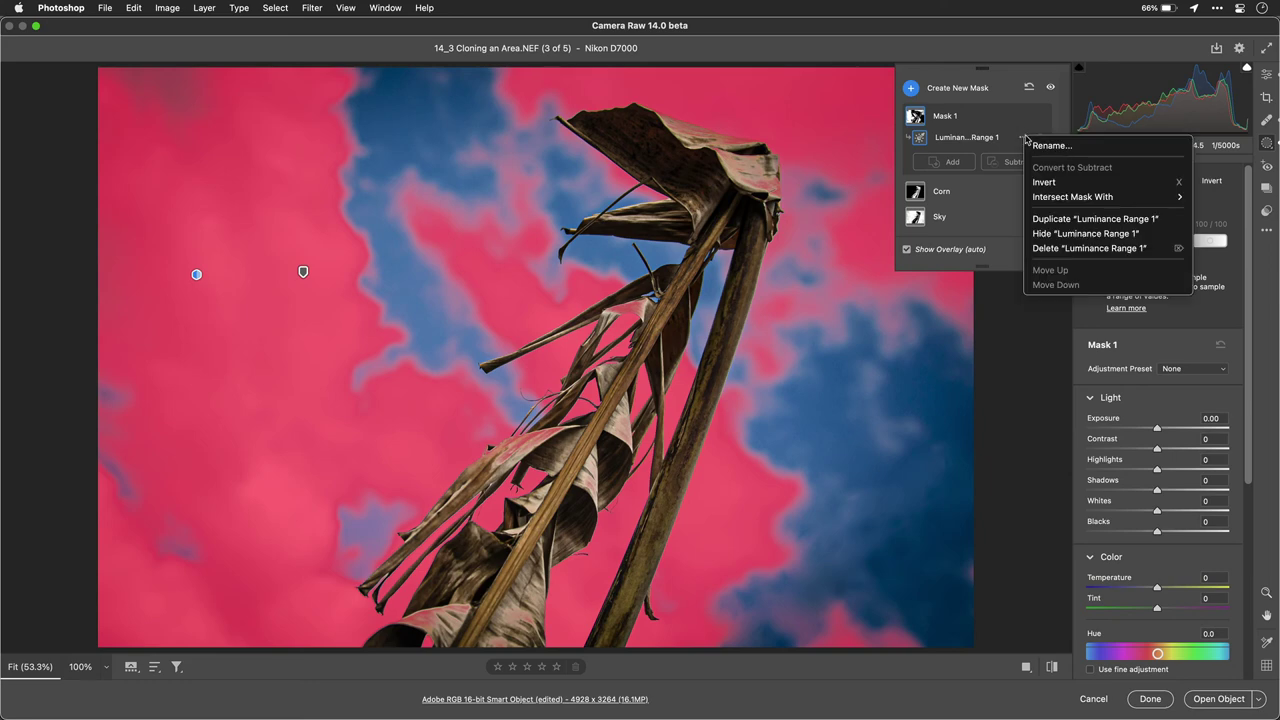
pyautogui.click(1050, 145)
pyautogui.write('Clouds')
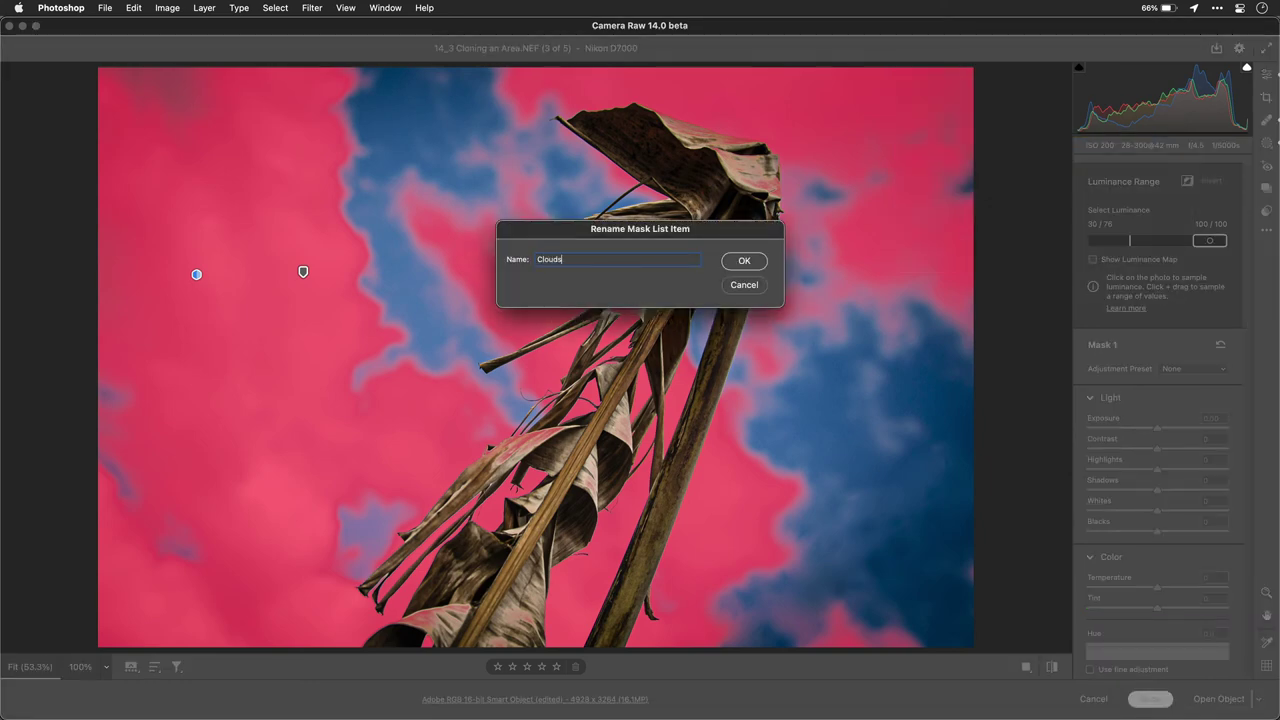
pyautogui.press('Return')
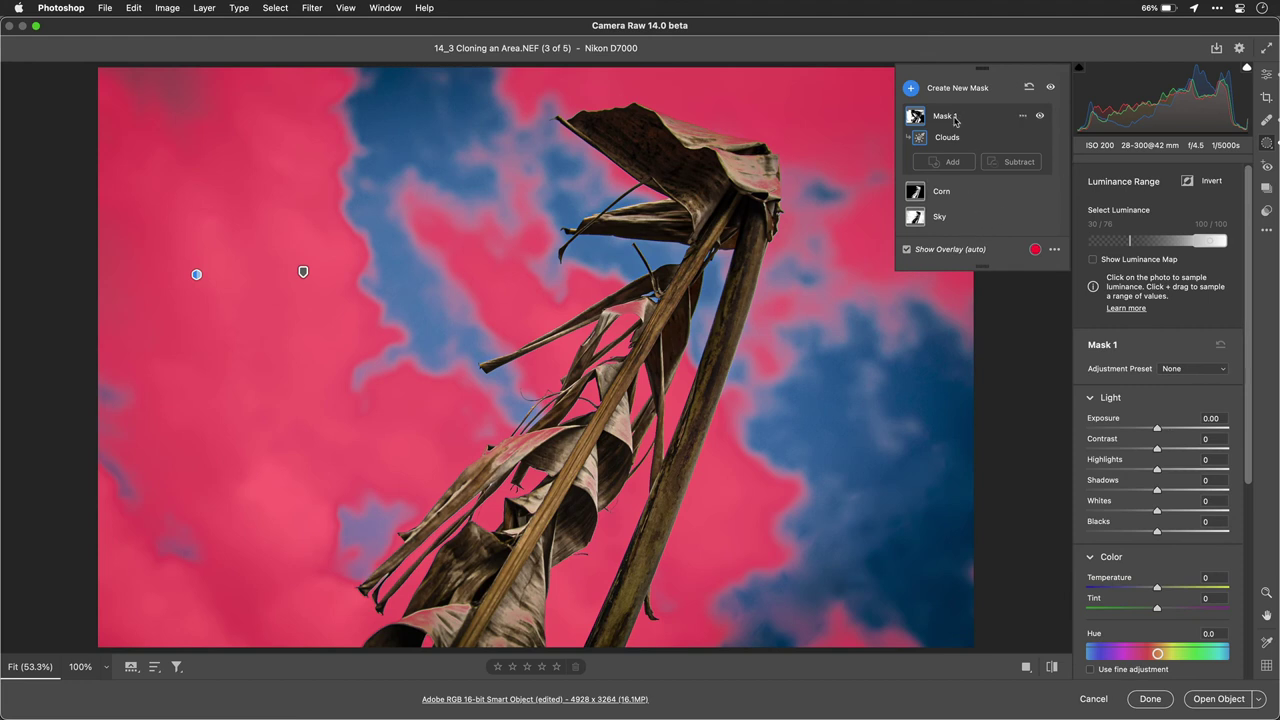
# Step: Rename Mask 1 to Clouds
pyautogui.click(1022, 116)
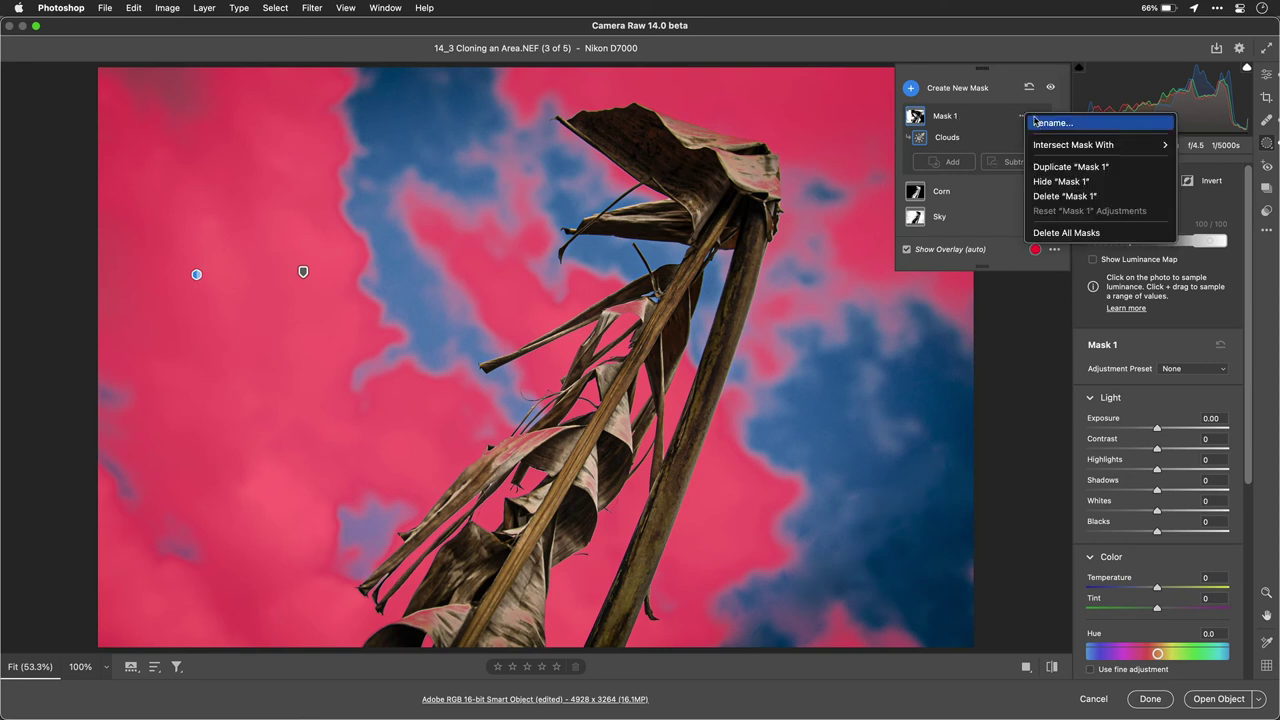
pyautogui.click(1045, 122)
pyautogui.write('Clouds')
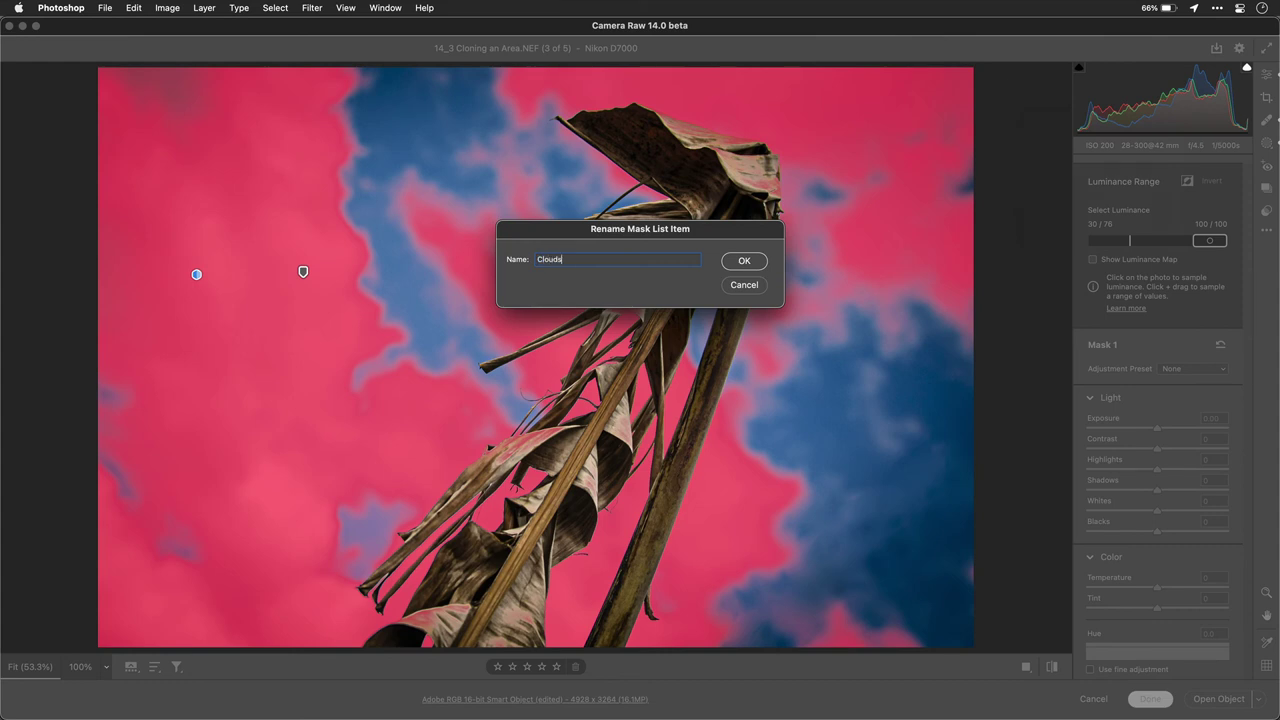
pyautogui.press('Return')
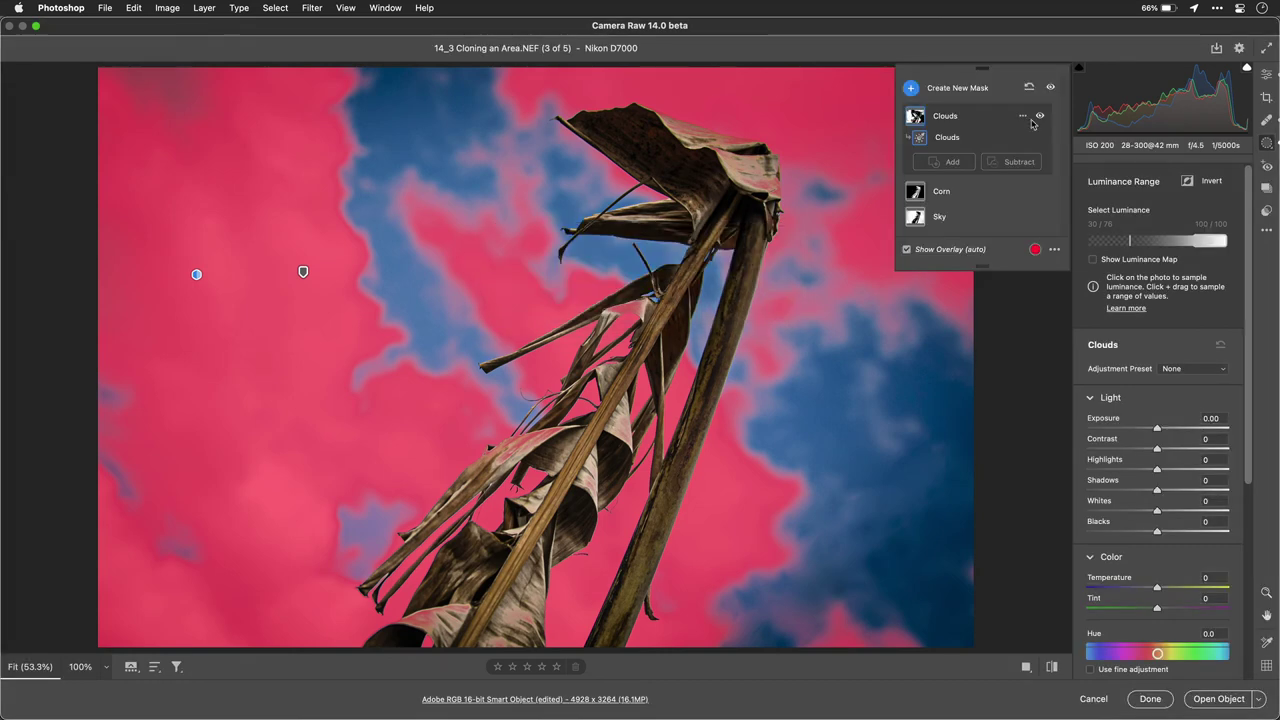
# Step: Hide the overlay and set the Clouds mask to Saturation -22, Highlights -83 and Whites +24
pyautogui.click(966, 250)
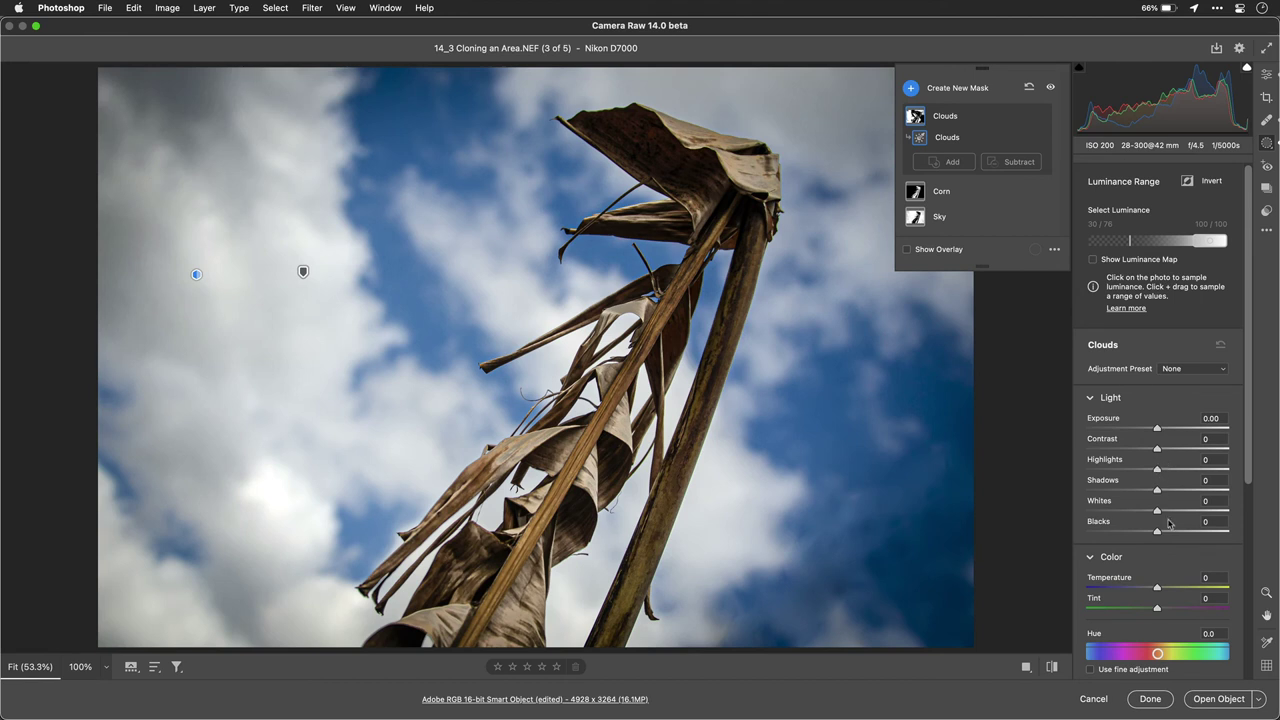
pyautogui.scroll(-5, 1175, 557)
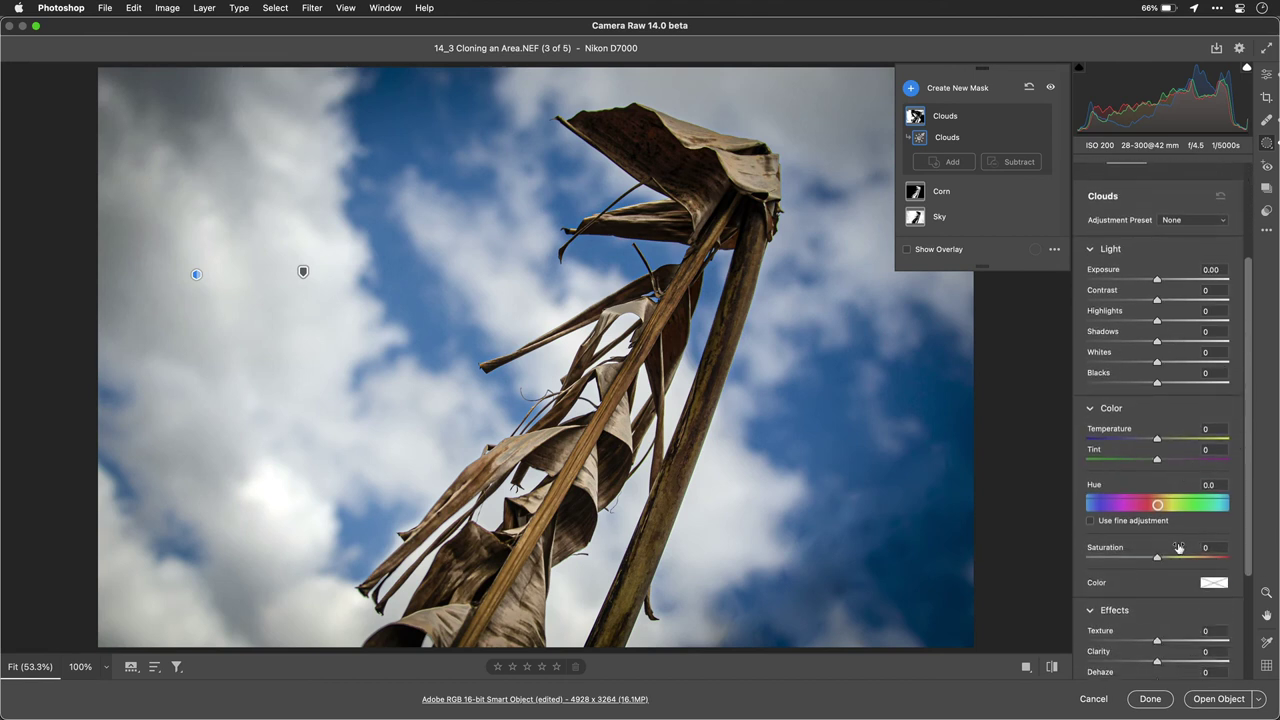
pyautogui.moveTo(1161, 565)
pyautogui.mouseDown()
pyautogui.moveTo(1106, 560)
pyautogui.moveTo(1141, 552)
pyautogui.mouseUp()
pyautogui.moveTo(1162, 324); pyautogui.dragTo(1104, 325)
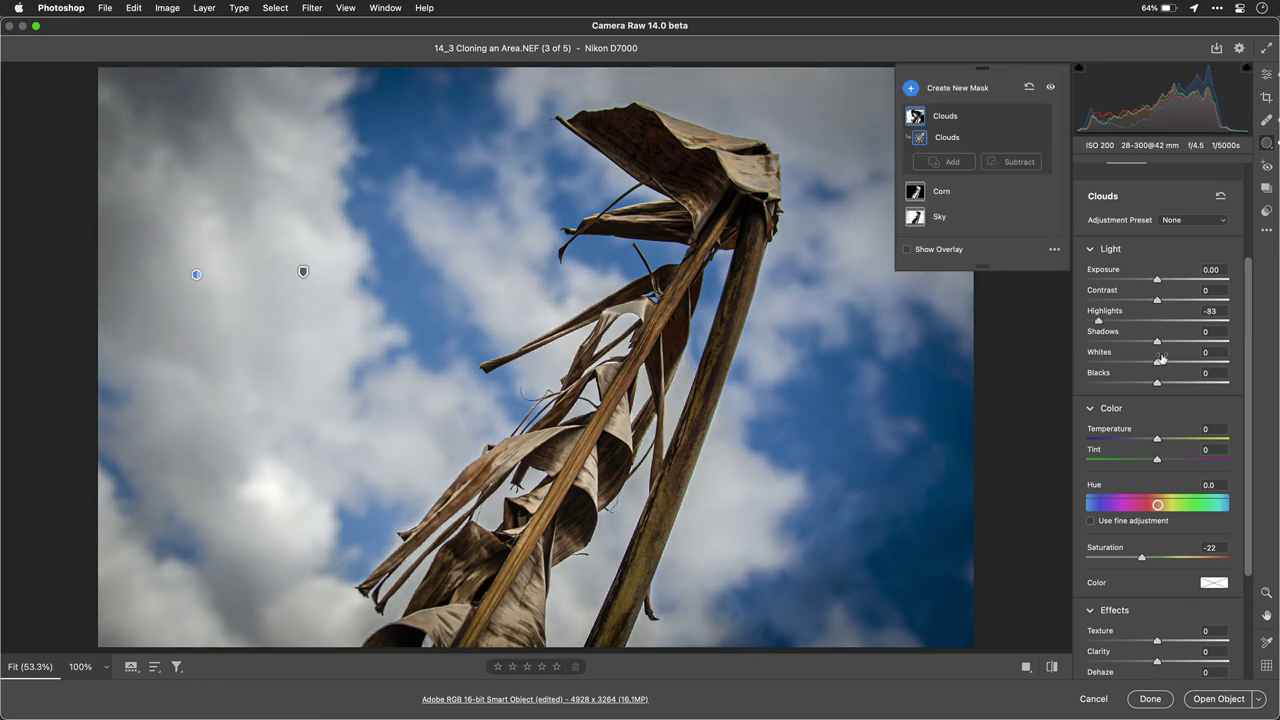
pyautogui.moveTo(1157, 362); pyautogui.dragTo(1178, 367)
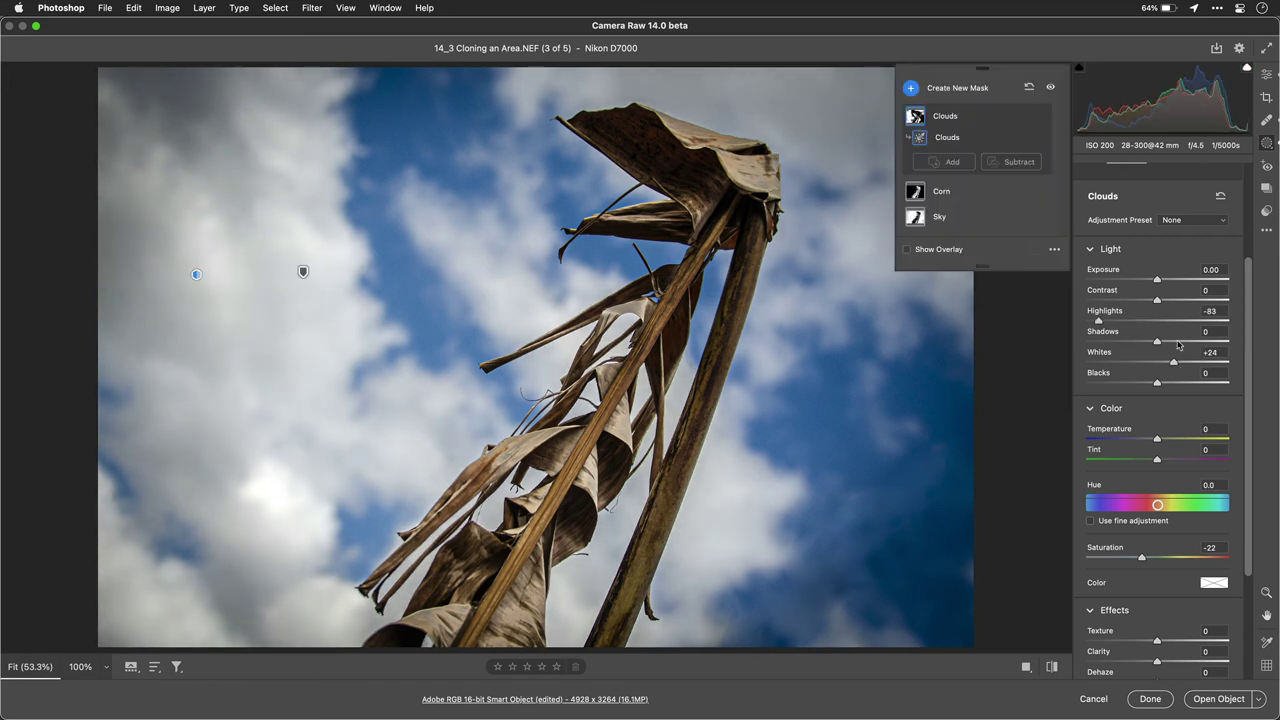
# Step: Turn on the highlight clipping warning and set the Clouds mask to Highlights -100, Whites +1
pyautogui.click(1246, 69)
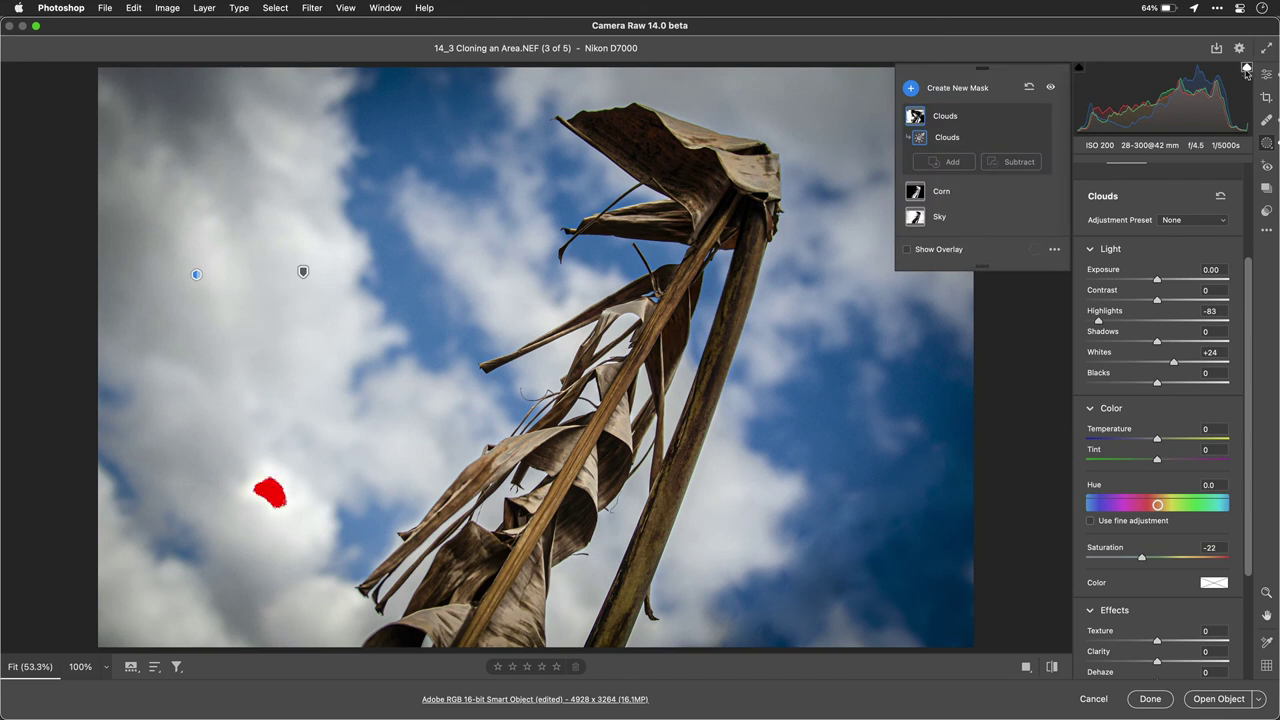
pyautogui.moveTo(1176, 365); pyautogui.dragTo(1177, 369)
pyautogui.moveTo(1099, 320); pyautogui.dragTo(1084, 320)
pyautogui.moveTo(1175, 363); pyautogui.dragTo(1157, 361)
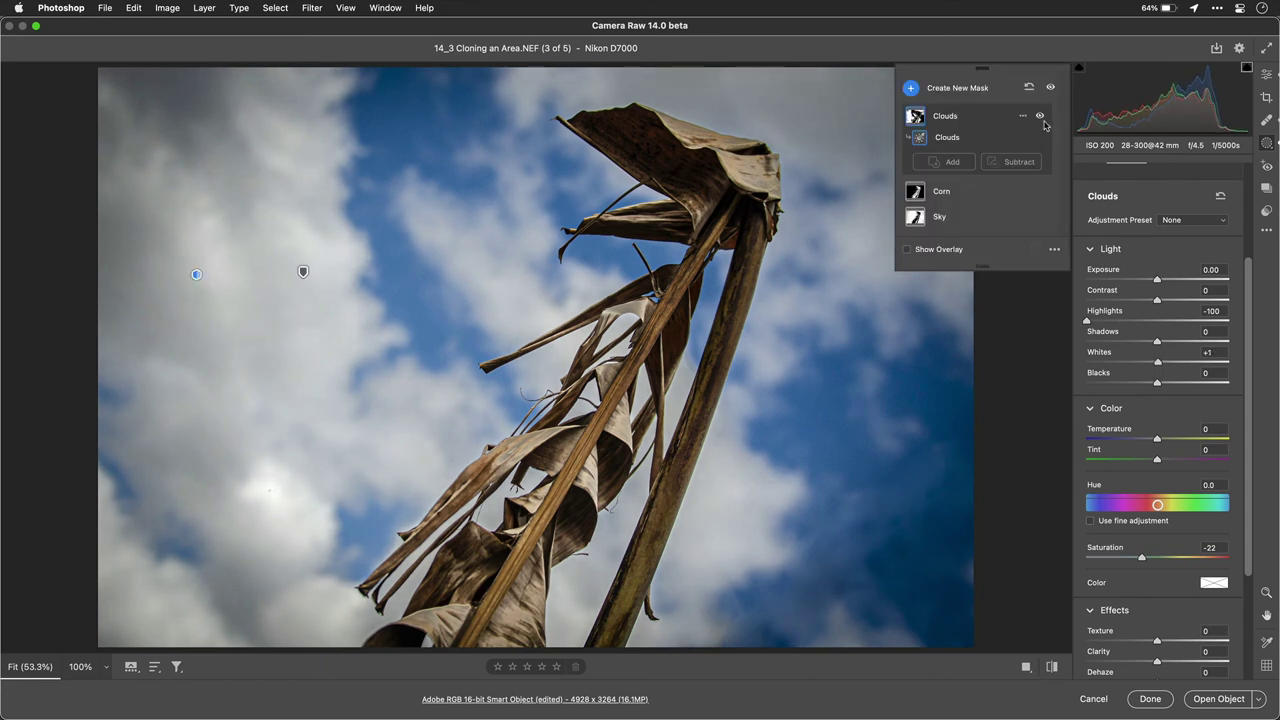
# Step: Toggle the Clouds mask's visibility on and off to compare before and after
pyautogui.click(1040, 117)
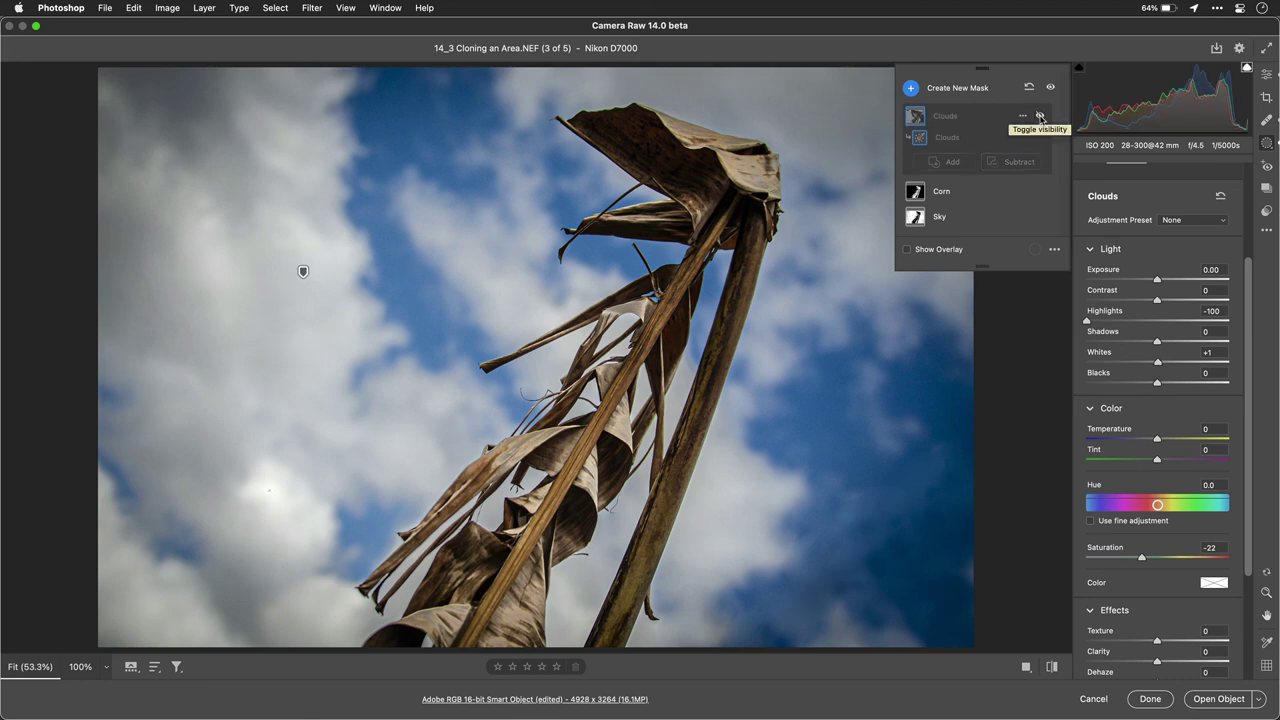
pyautogui.click(1040, 117)
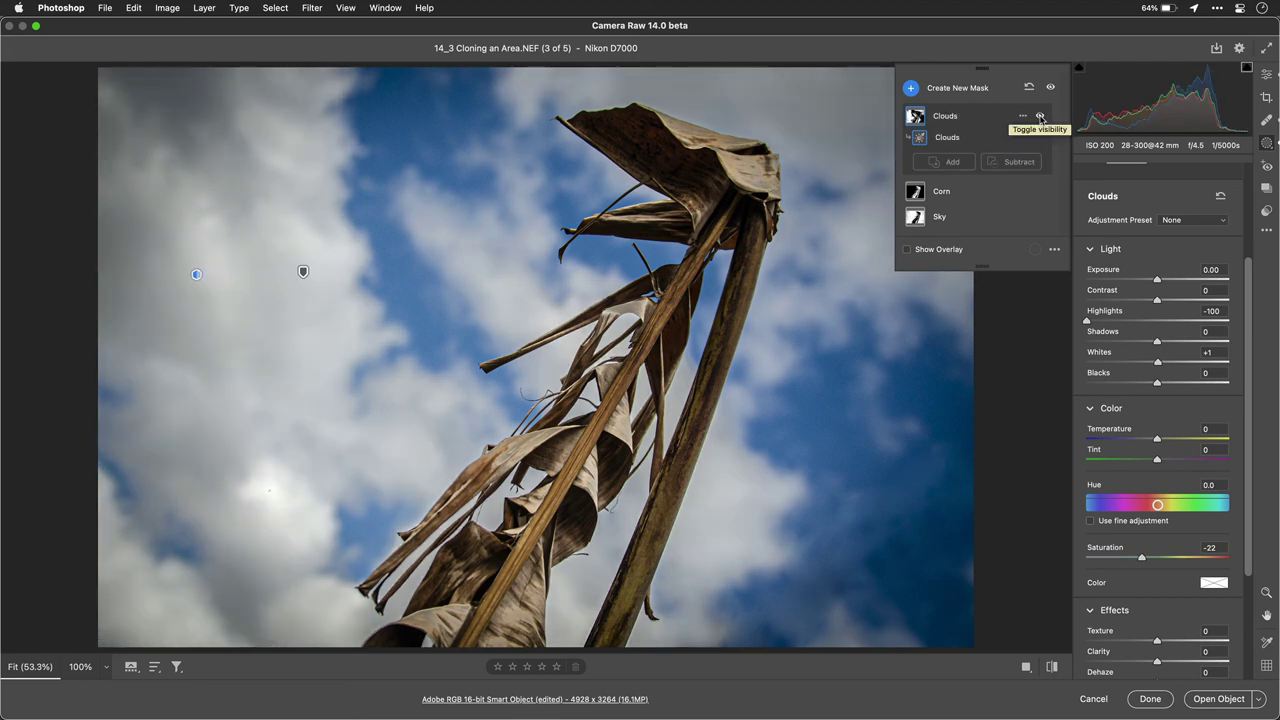
pyautogui.click(1040, 117)
pyautogui.click(1040, 117)
pyautogui.click(1040, 117)
pyautogui.click(1040, 117)
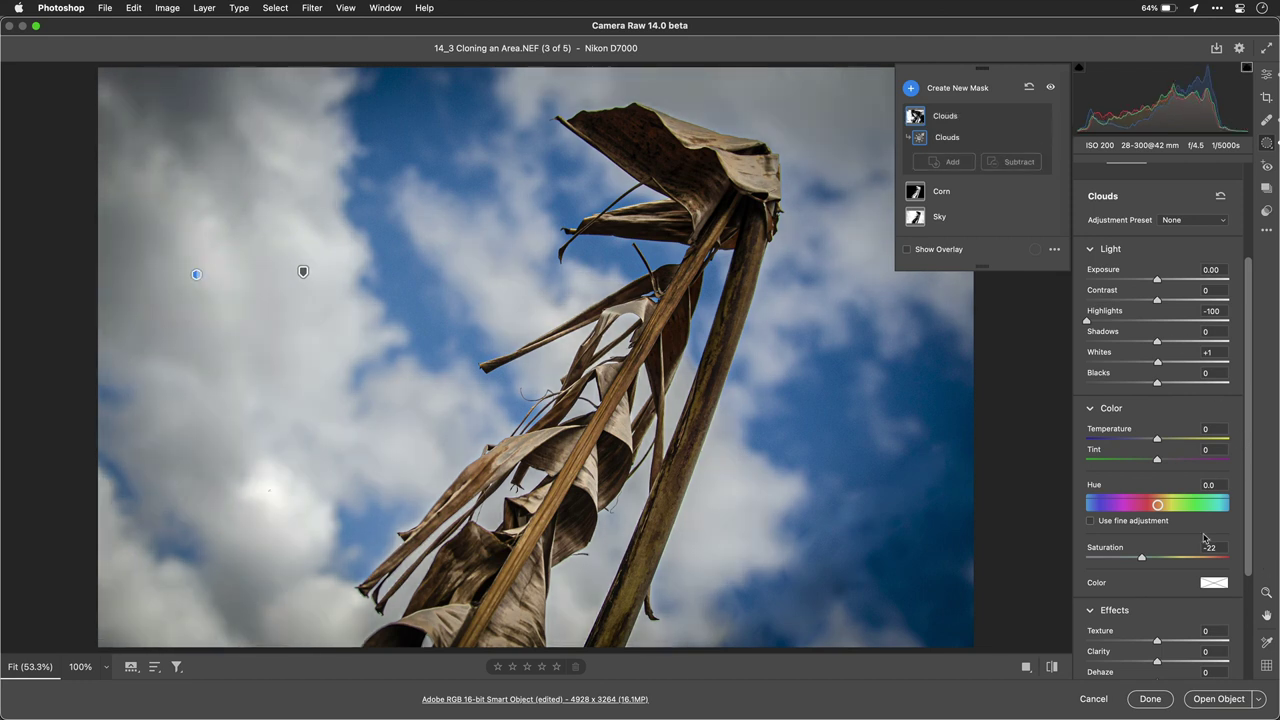
# Step: Lower the Clouds mask's Texture to -57 and Clarity to -30, and raise Dehaze to +28
pyautogui.scroll(-3, 1150, 569)
pyautogui.moveTo(1154, 565); pyautogui.dragTo(1178, 584)
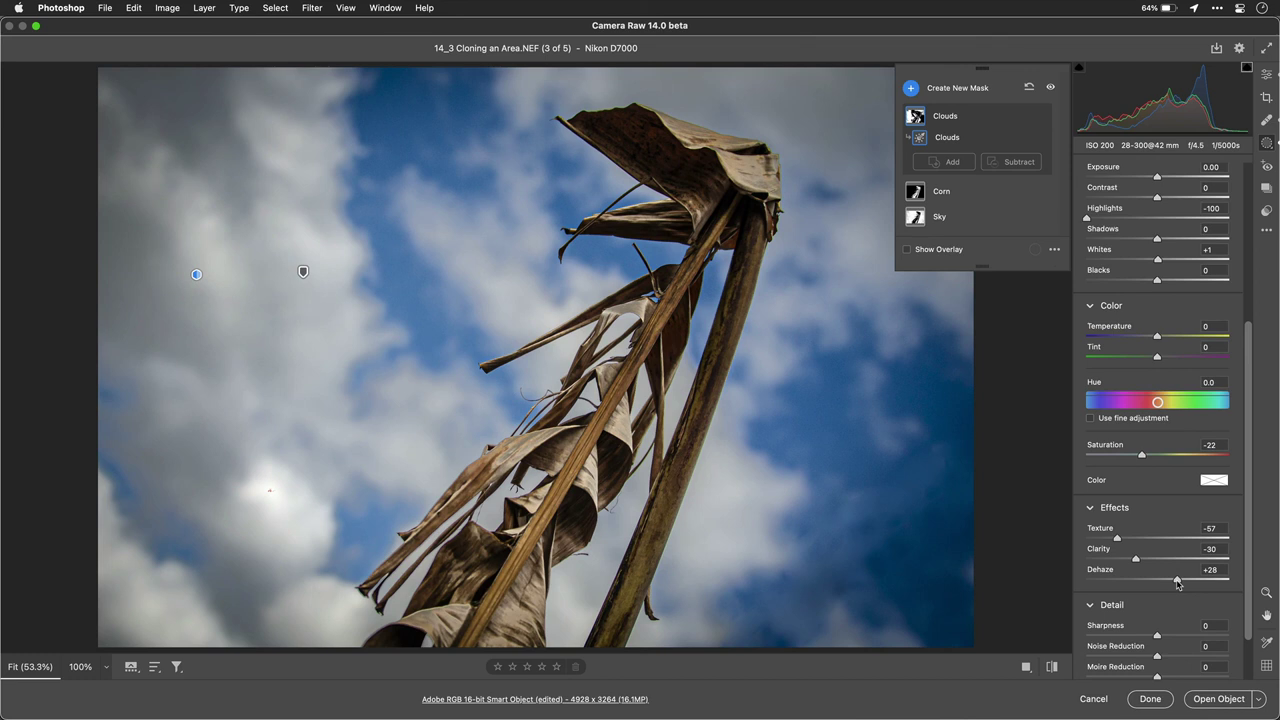